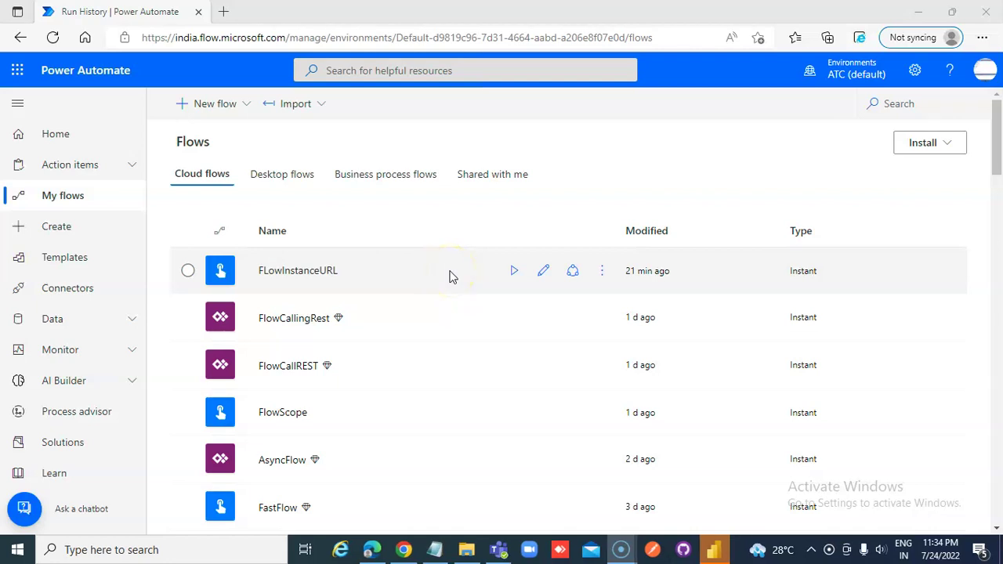
Step: Create an instant cloud flow named URLOfFlow with the 'Manually trigger a flow' trigger
{"action": "left_click", "coordinate": [249, 110]}
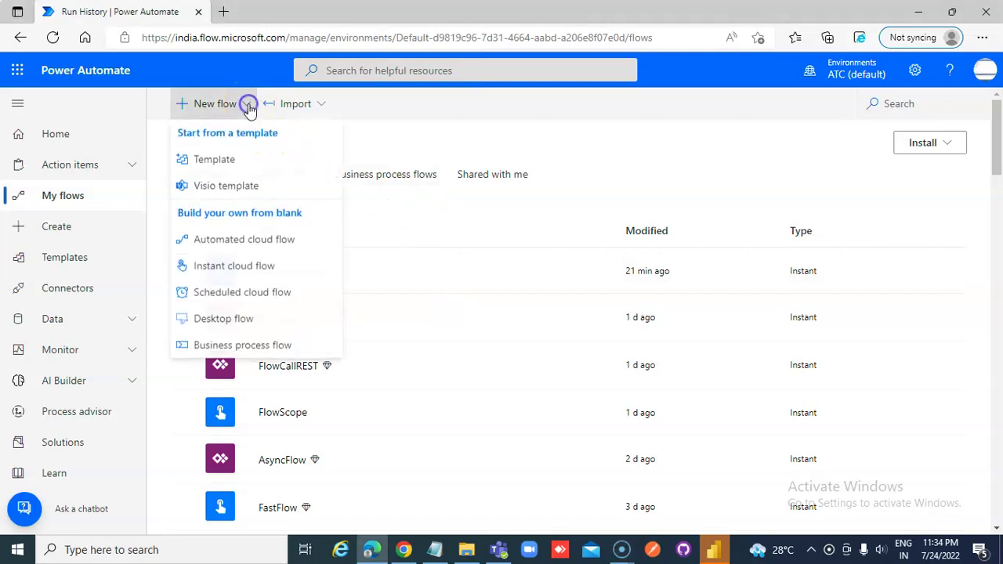
{"action": "left_click", "coordinate": [255, 272]}
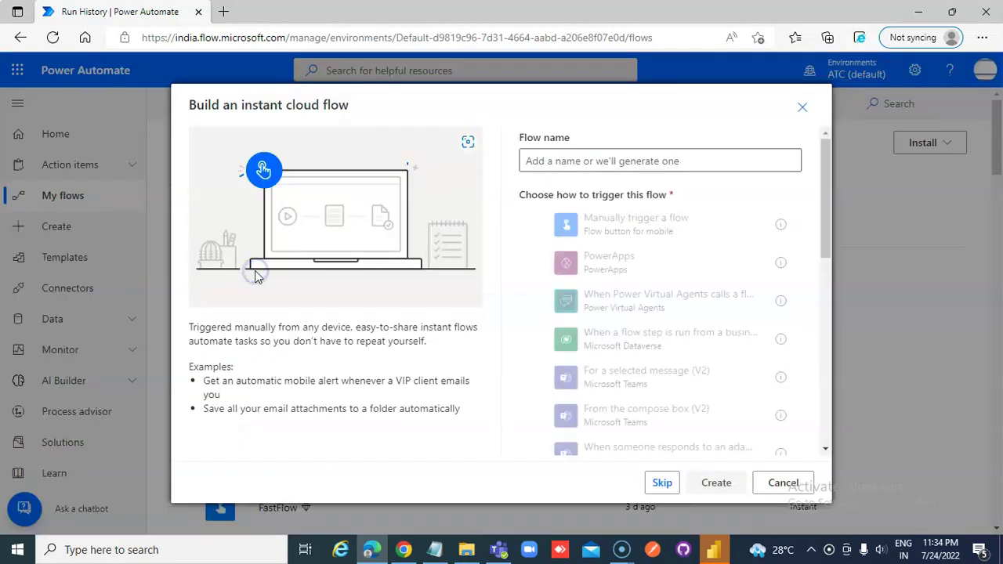
{"action": "left_click", "coordinate": [621, 159]}
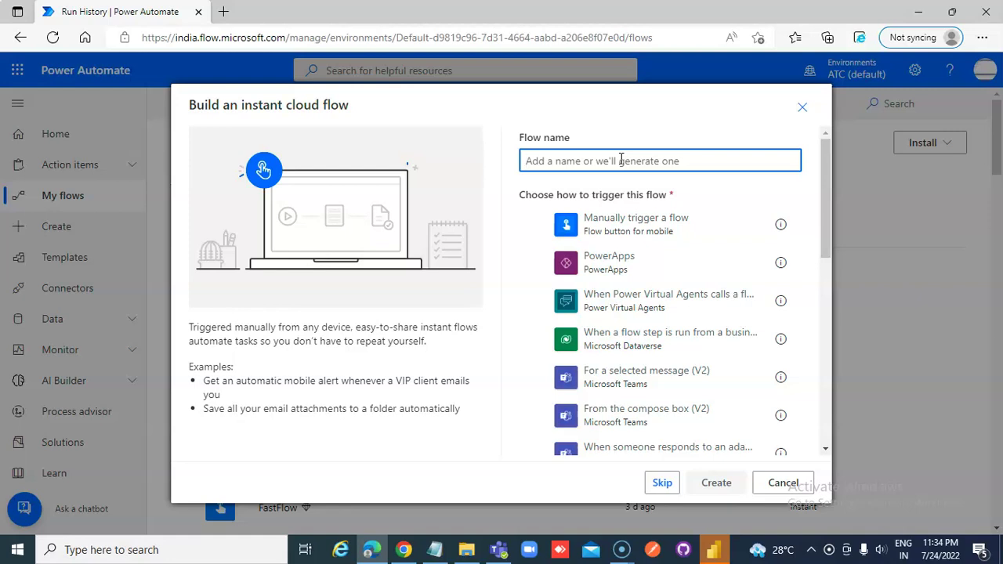
{"action": "type", "text": "URLOfFlow"}
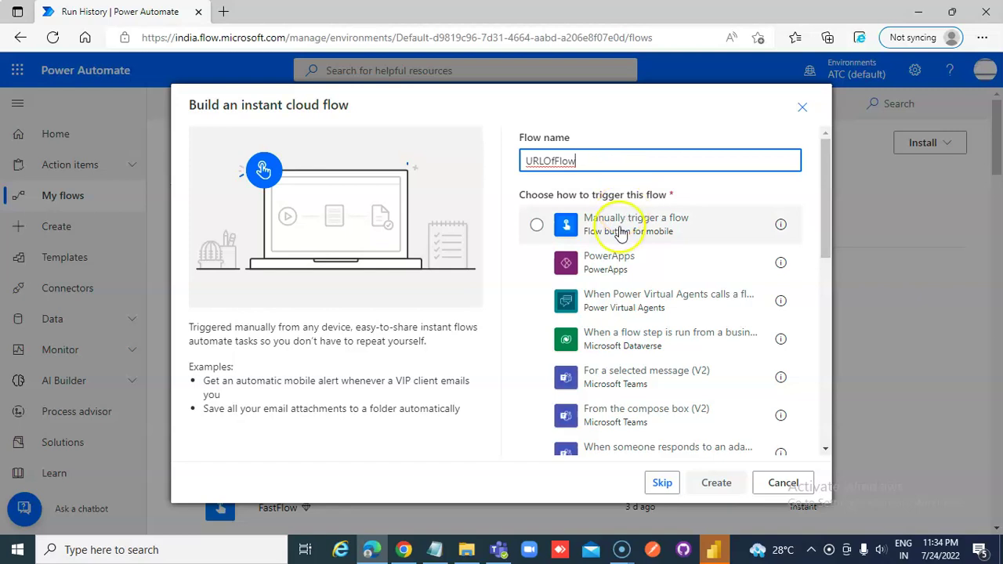
{"action": "left_click", "coordinate": [609, 226]}
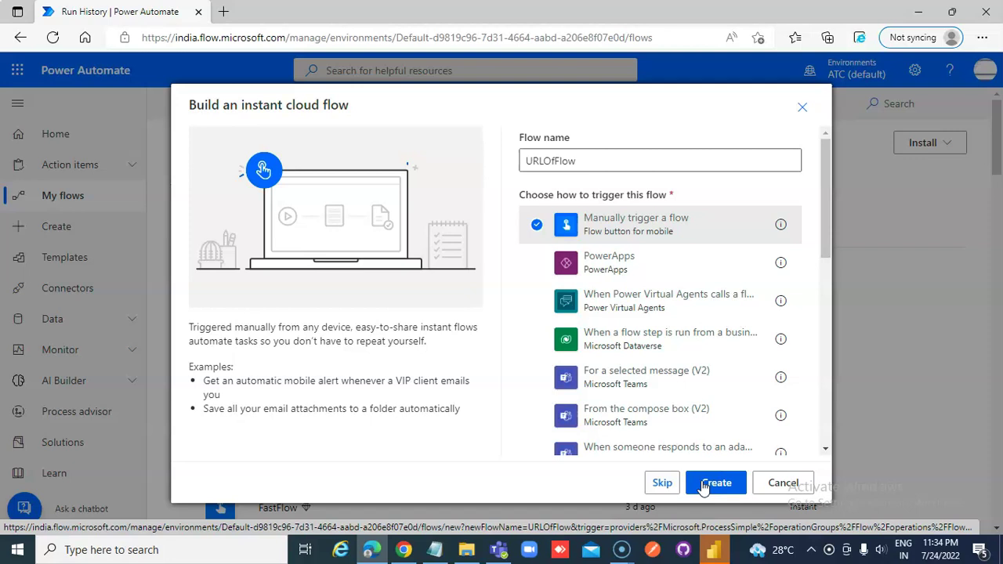
{"action": "left_click", "coordinate": [708, 484]}
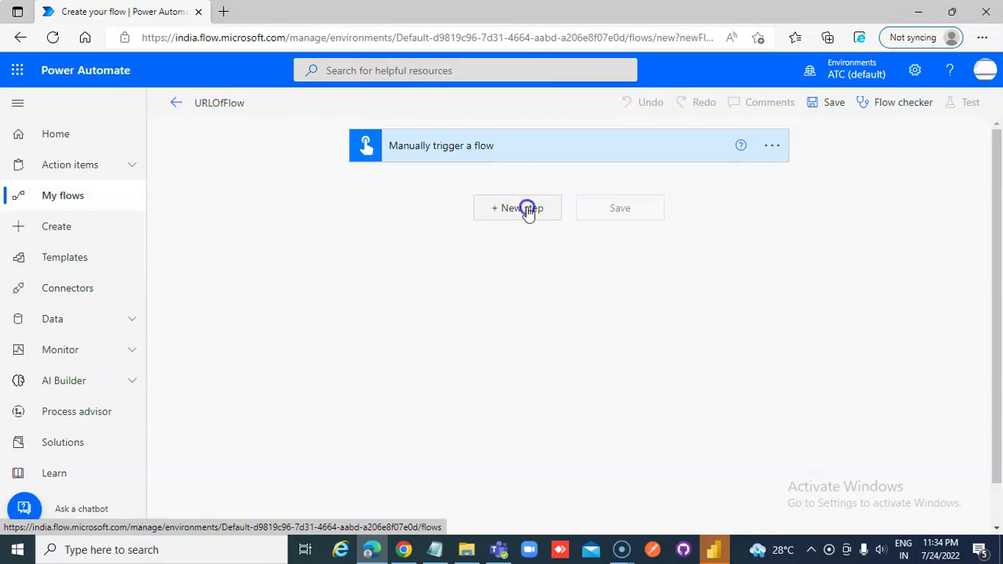
Step: Add a Compose action as a new step after the manual trigger
{"action": "left_click", "coordinate": [528, 210]}
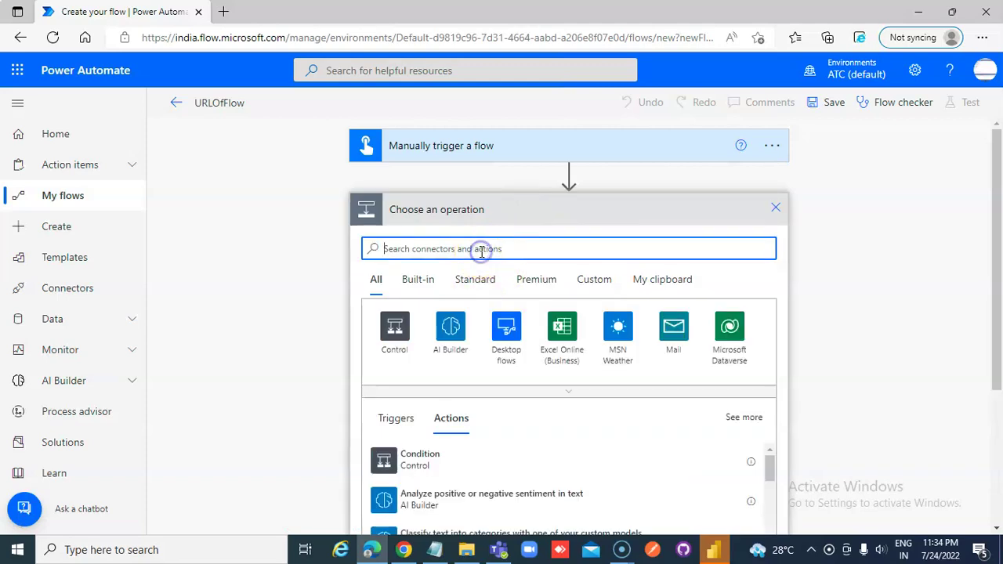
{"action": "type", "text": "compose"}
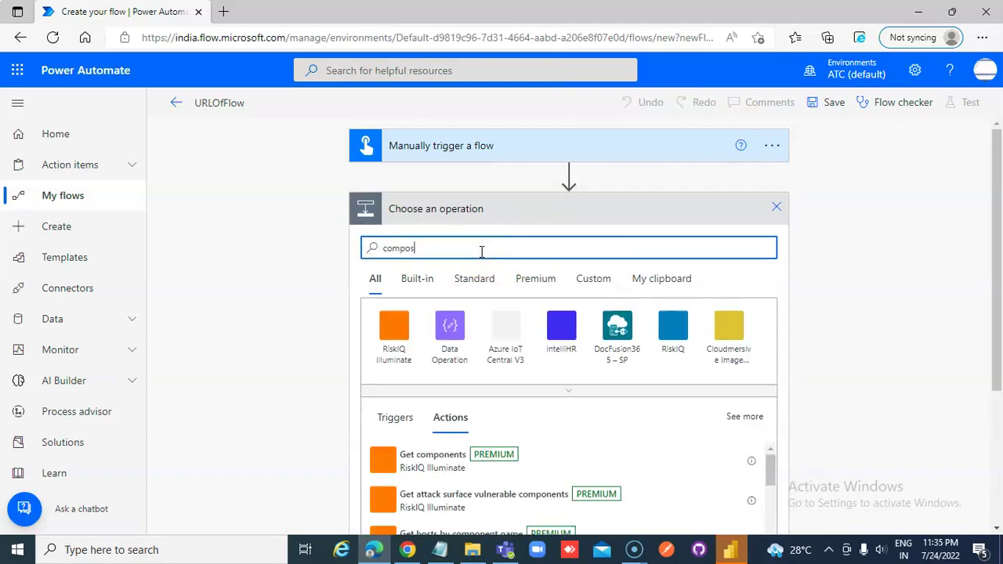
{"action": "left_click", "coordinate": [419, 456]}
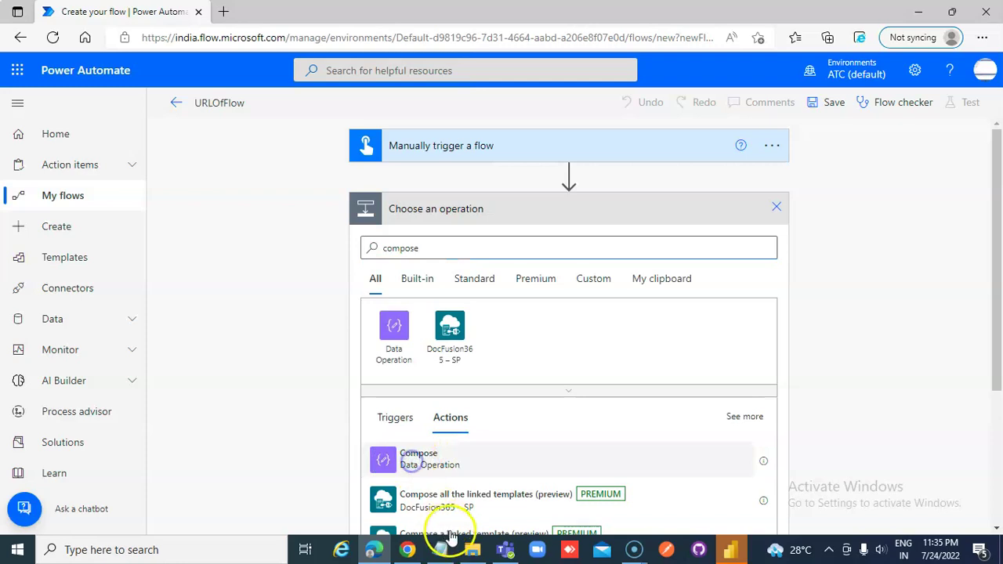
Step: Paste the concat run-URL expression from Notepad into the Compose inputs and save the flow
{"action": "left_click", "coordinate": [441, 550]}
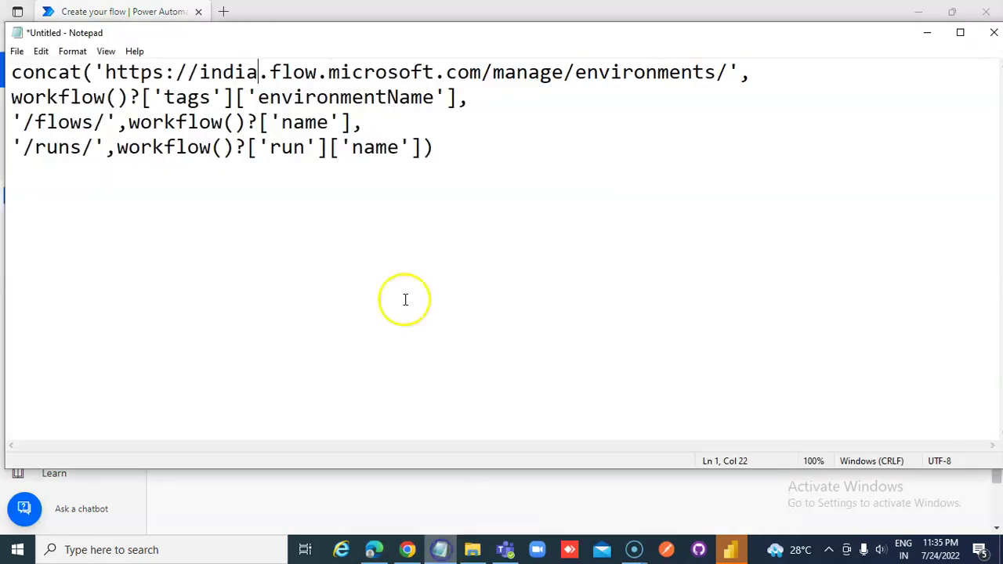
{"action": "left_click_drag", "start_coordinate": [463, 165], "coordinate": [11, 72]}
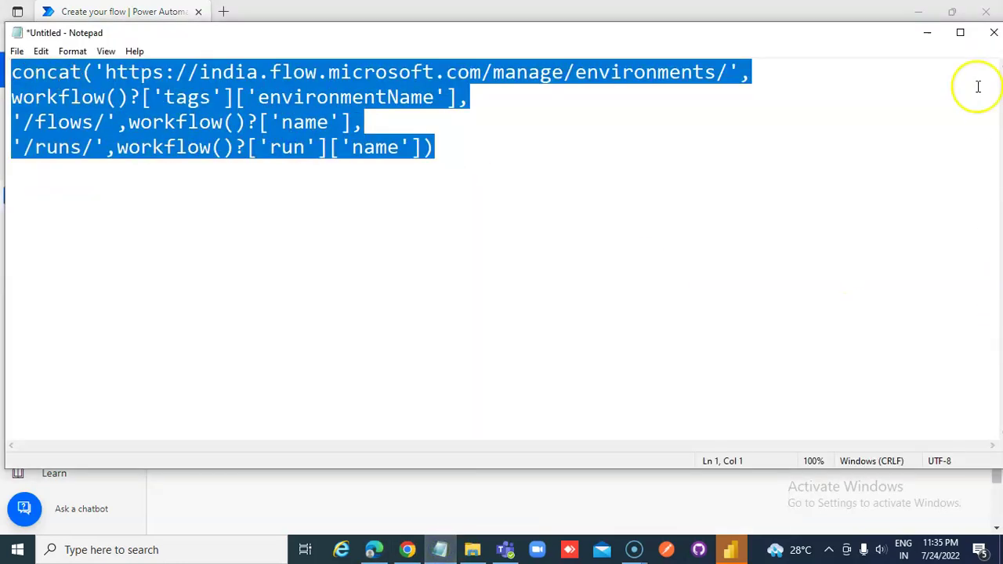
{"action": "left_click", "coordinate": [928, 37]}
{"action": "left_click", "coordinate": [500, 242]}
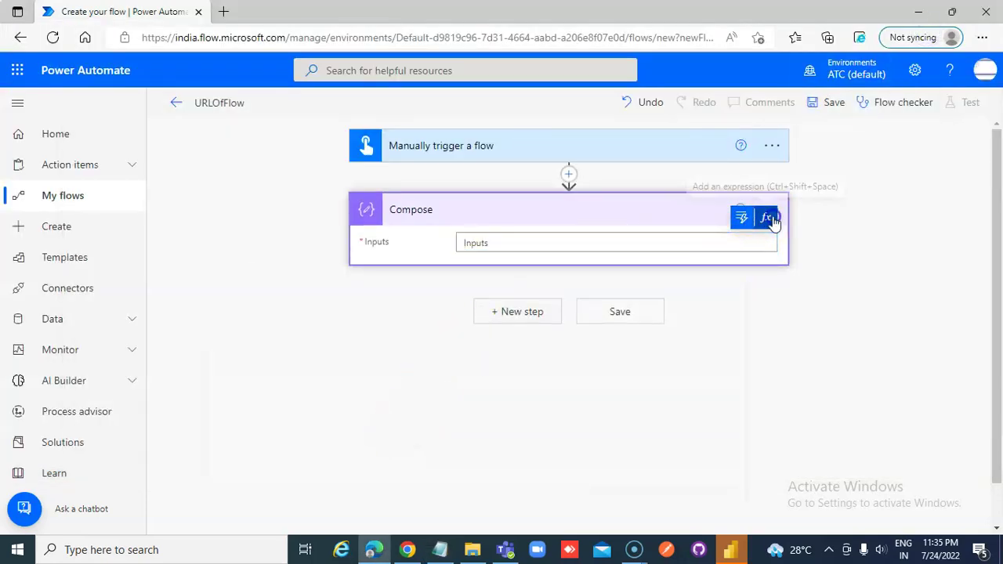
{"action": "left_click", "coordinate": [766, 217]}
{"action": "left_click", "coordinate": [510, 290]}
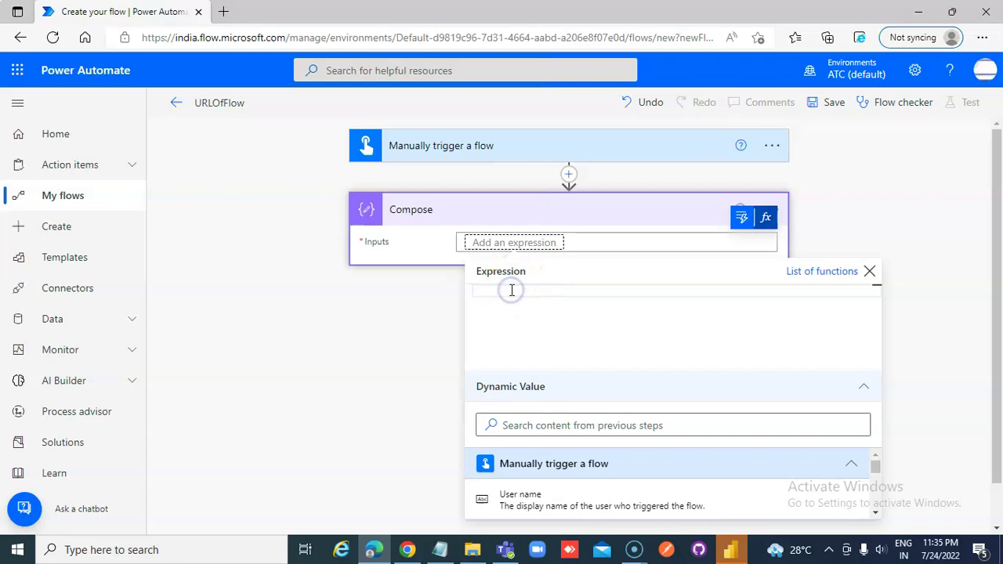
{"action": "key", "text": "ctrl+v"}
{"action": "left_click", "coordinate": [600, 246]}
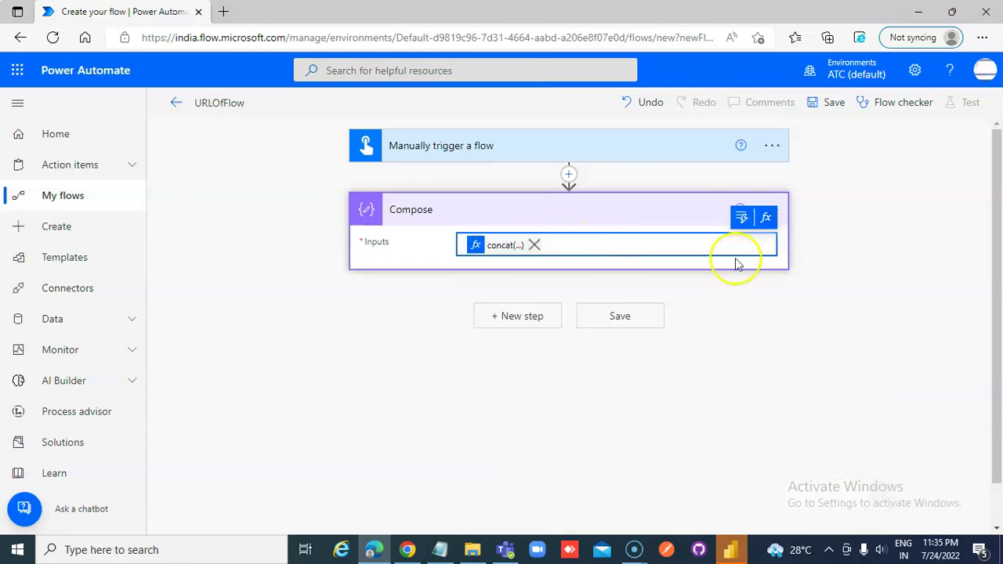
{"action": "left_click", "coordinate": [832, 106]}
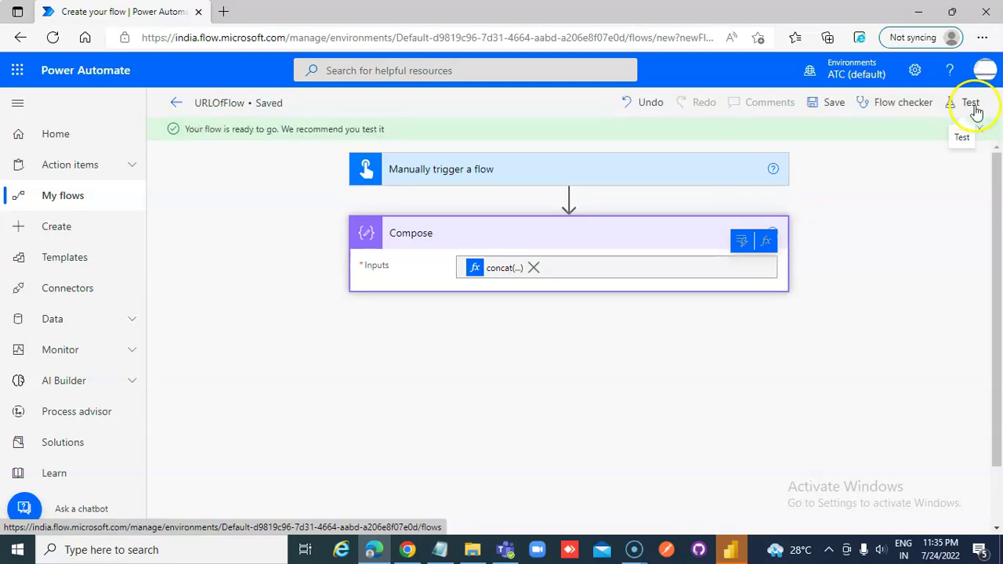
{"action": "left_click", "coordinate": [972, 104]}
Step: Run a manual test of URLOfFlow
{"action": "left_click", "coordinate": [773, 137]}
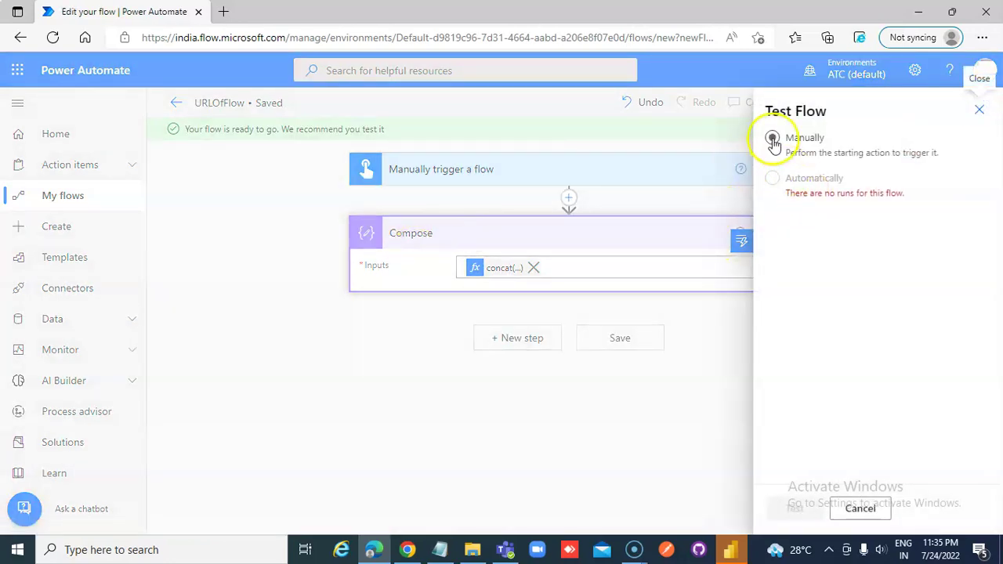
{"action": "left_click", "coordinate": [792, 511]}
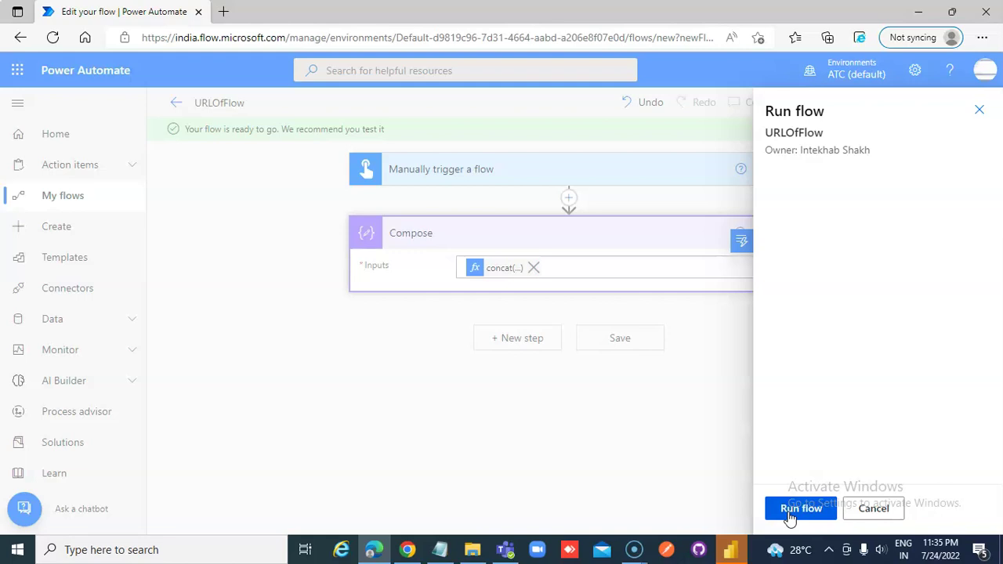
{"action": "left_click", "coordinate": [795, 507]}
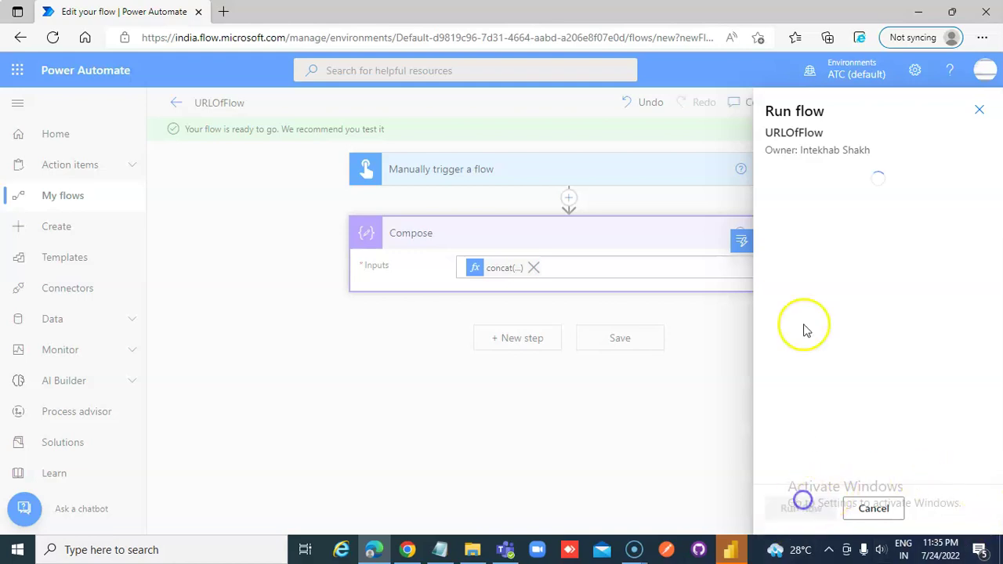
{"action": "left_click", "coordinate": [794, 508]}
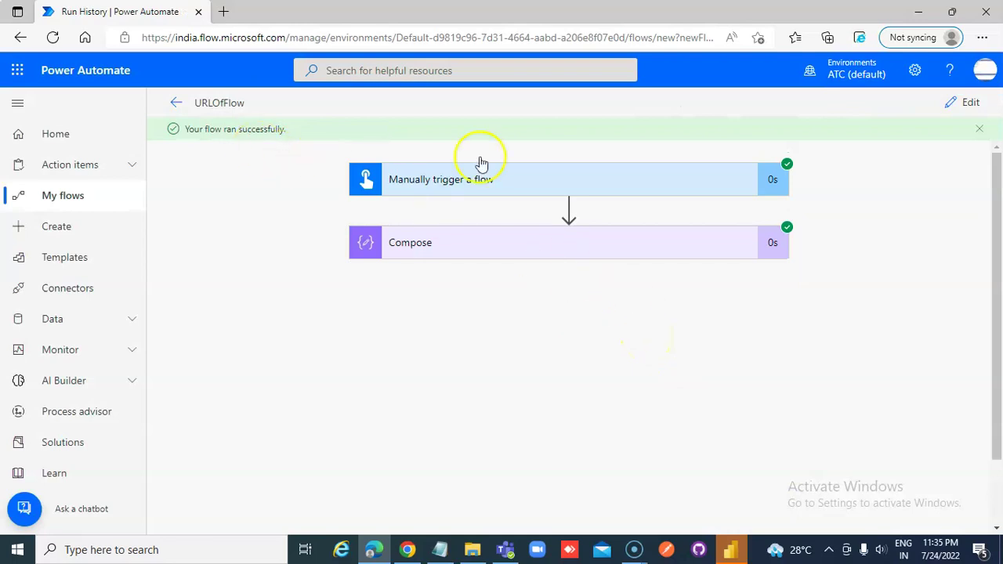
Step: Open the latest test run from the URLOfFlow details page and copy its page address
{"action": "left_click", "coordinate": [632, 38]}
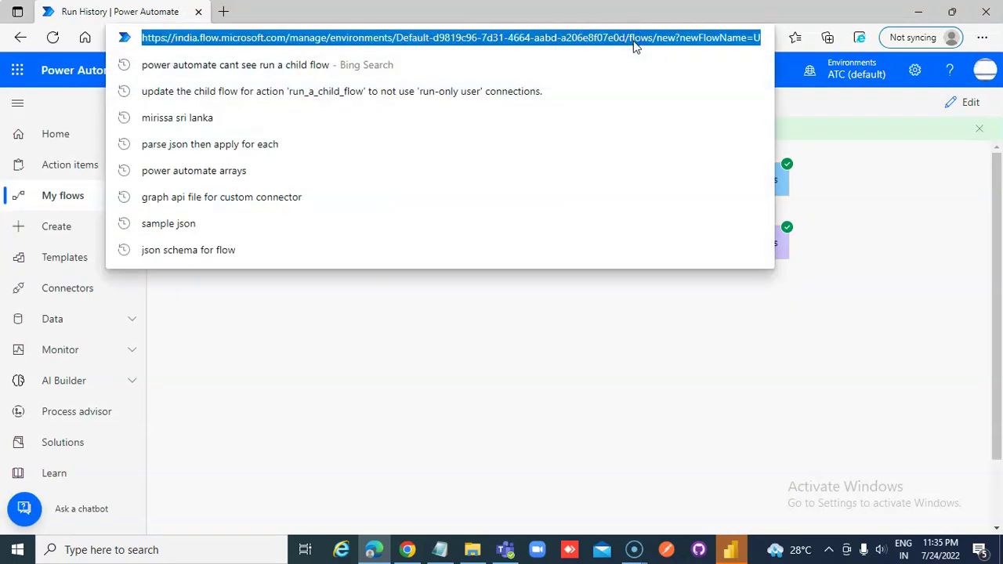
{"action": "left_click", "coordinate": [834, 116]}
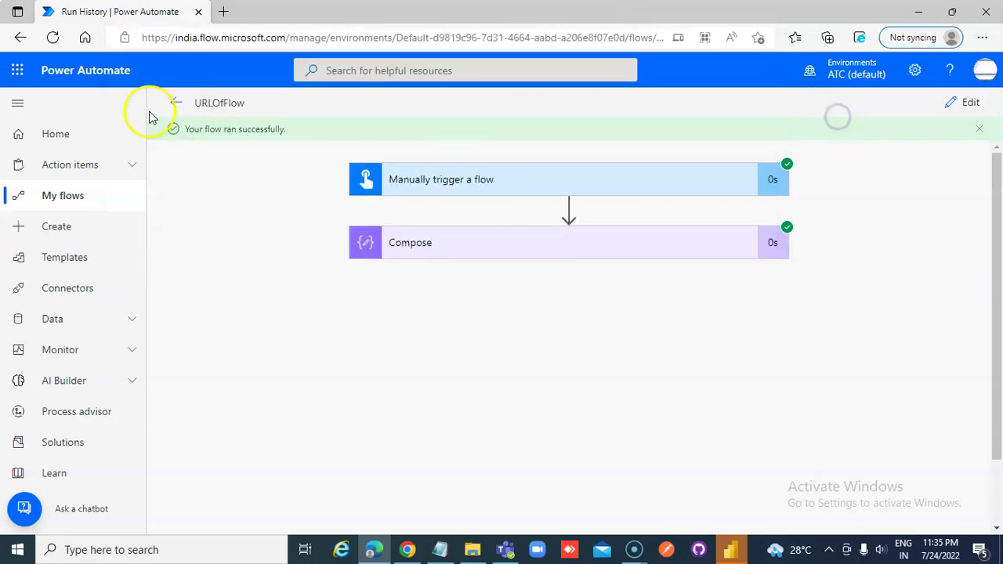
{"action": "left_click", "coordinate": [179, 107]}
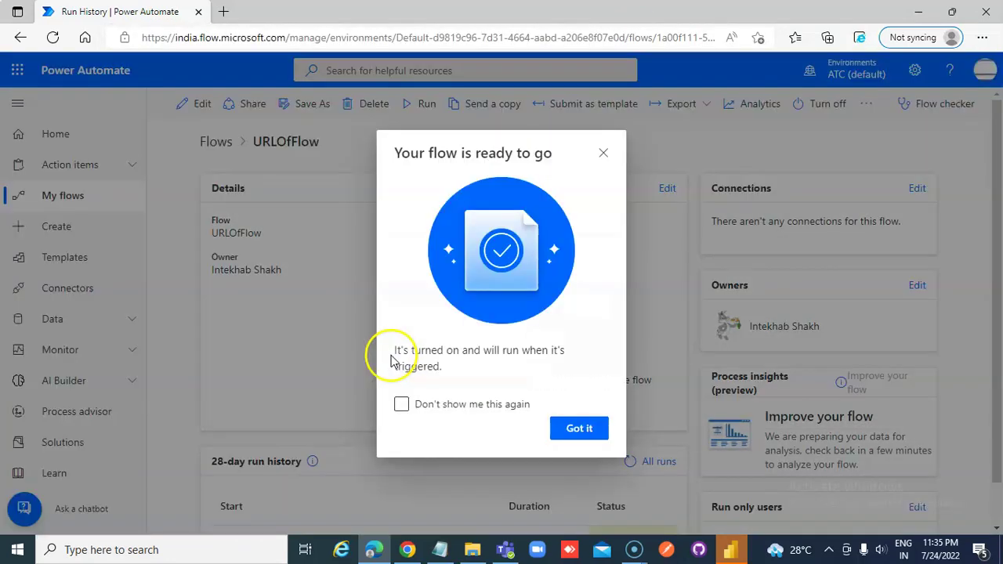
{"action": "left_click", "coordinate": [604, 153]}
{"action": "scroll", "coordinate": [414, 433], "scroll_direction": "down", "scroll_amount": 1}
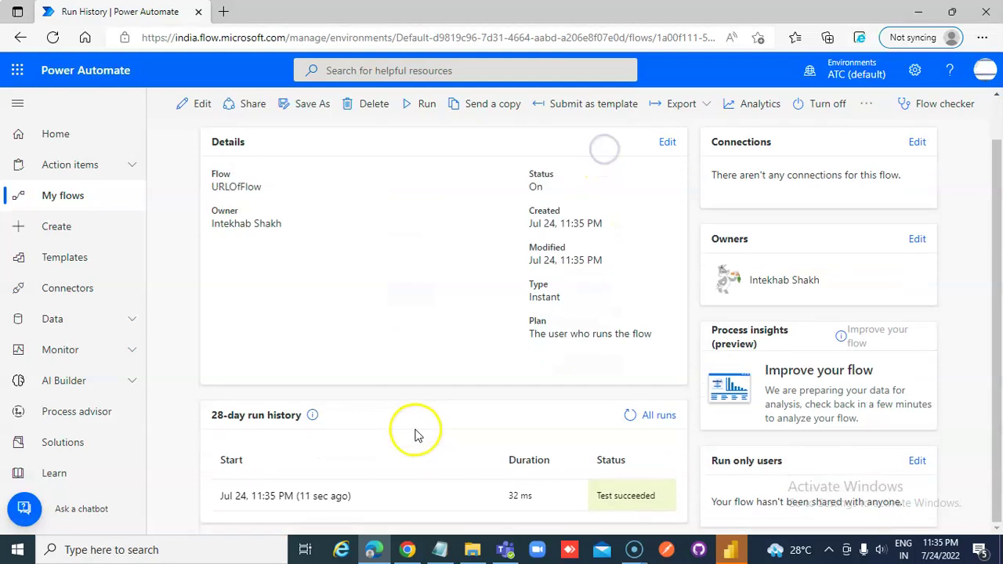
{"action": "left_click", "coordinate": [267, 496]}
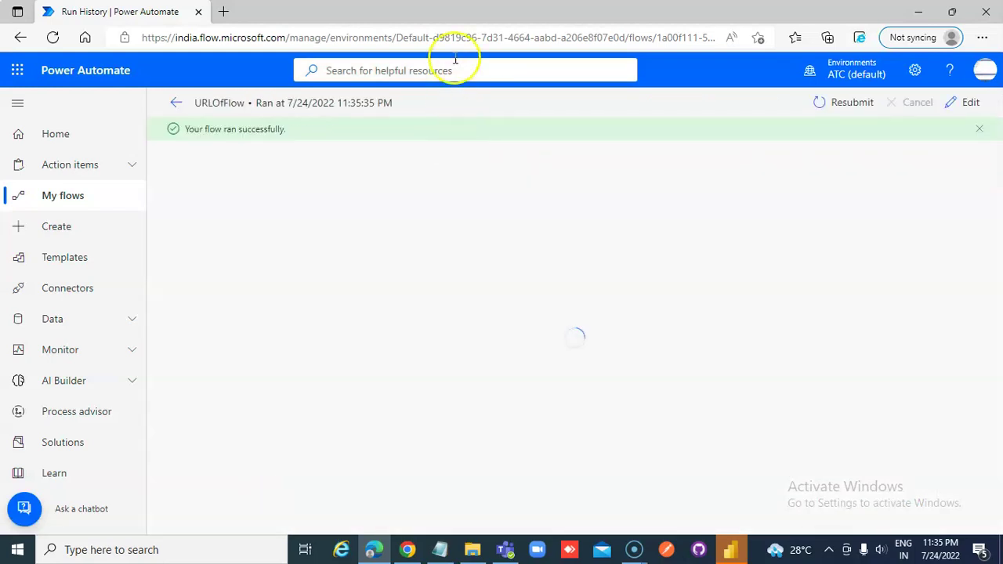
{"action": "left_click", "coordinate": [446, 39]}
{"action": "left_click", "coordinate": [417, 391]}
{"action": "left_click", "coordinate": [440, 548]}
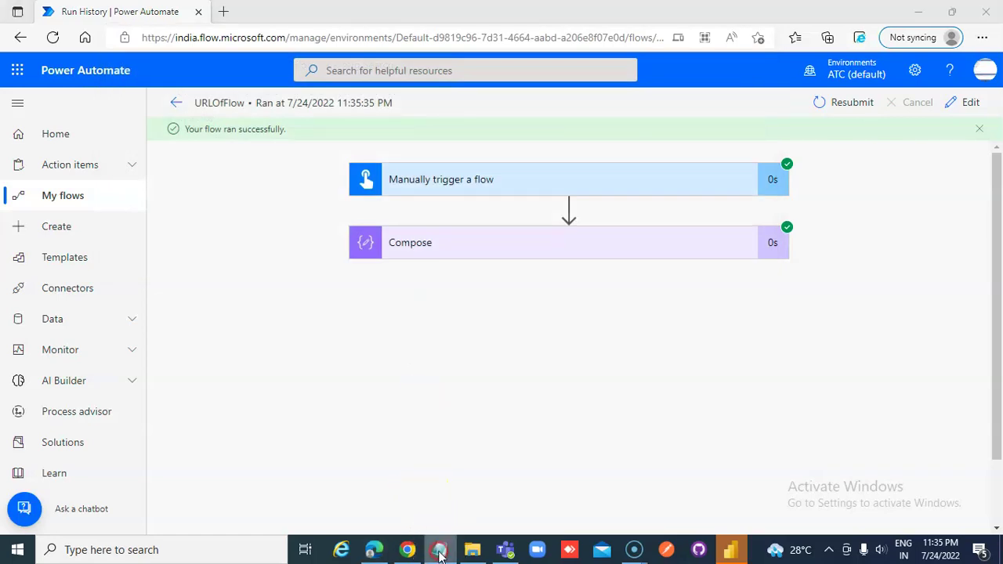
{"action": "right_click", "coordinate": [440, 555]}
Step: Paste the run URL into a new Notepad note, with environments, environment ID, flows, runs and run ID on separate lines
{"action": "left_click", "coordinate": [394, 477]}
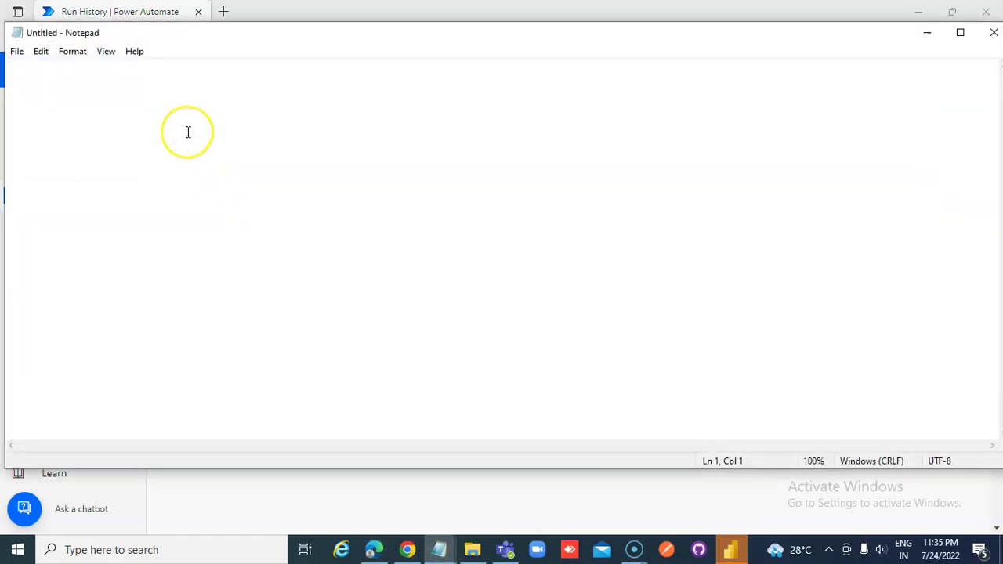
{"action": "key", "text": "ctrl+v"}
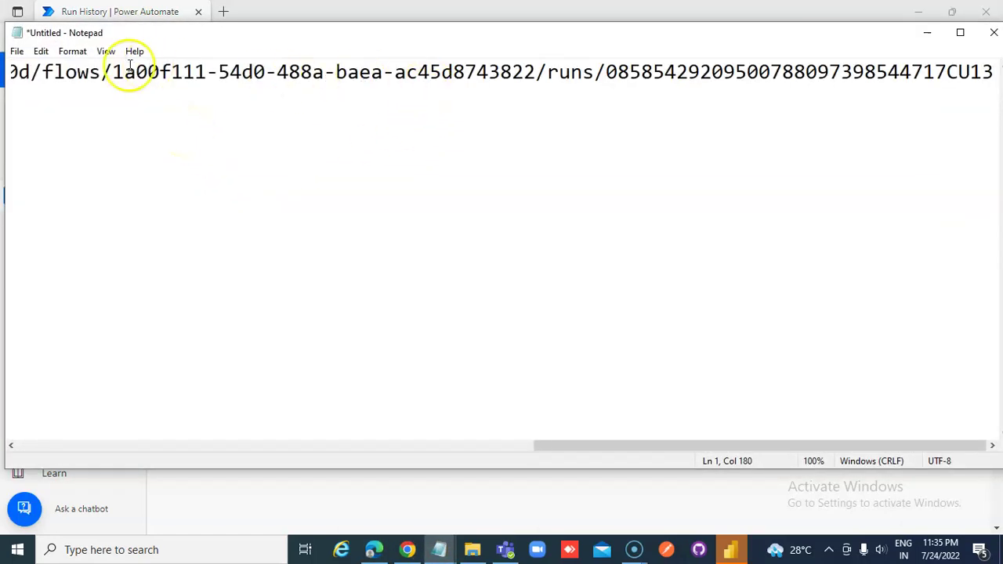
{"action": "key", "text": "Return"}
{"action": "left_click", "coordinate": [631, 73]}
{"action": "key", "text": "Return"}
{"action": "left_click", "coordinate": [529, 96]}
{"action": "key", "text": "Return"}
{"action": "left_click", "coordinate": [435, 146]}
{"action": "key", "text": "Return"}
{"action": "left_click", "coordinate": [82, 172]}
{"action": "key", "text": "Return"}
Step: Select the environment ID line, then expand the run's Compose step in Power Automate
{"action": "left_click", "coordinate": [105, 96]}
{"action": "left_click", "coordinate": [546, 96]}
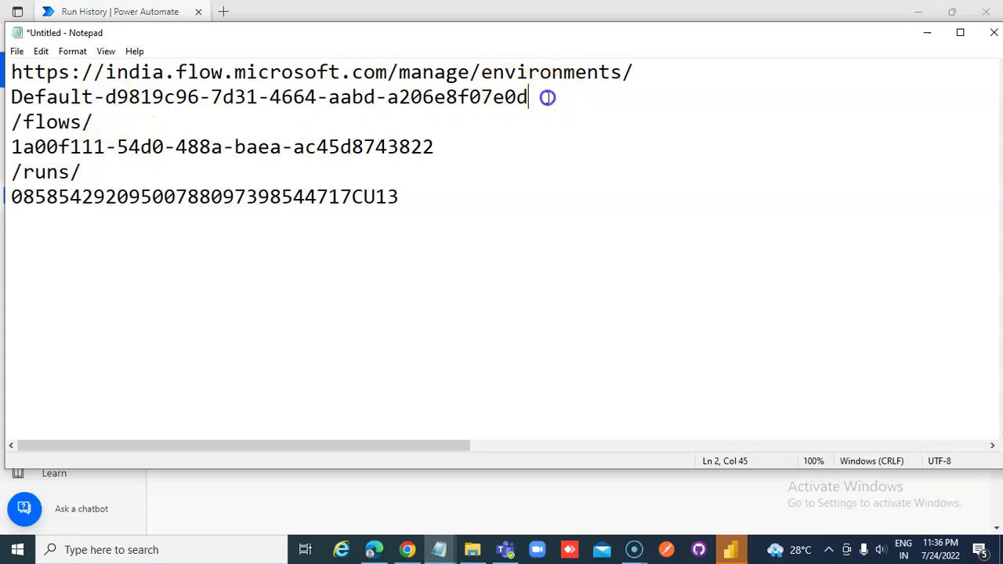
{"action": "key", "text": "shift+Home"}
{"action": "left_click", "coordinate": [374, 549]}
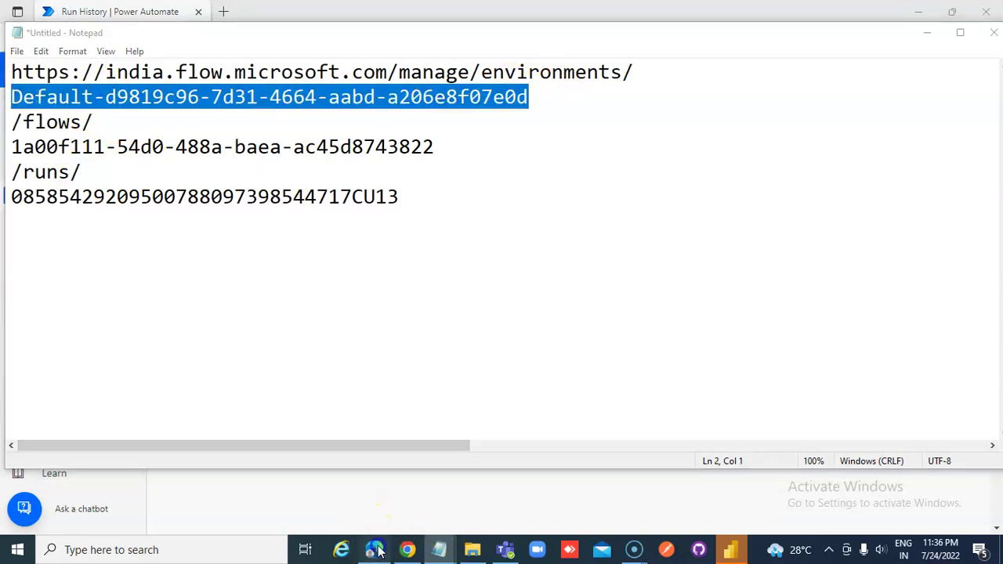
{"action": "left_click", "coordinate": [546, 245]}
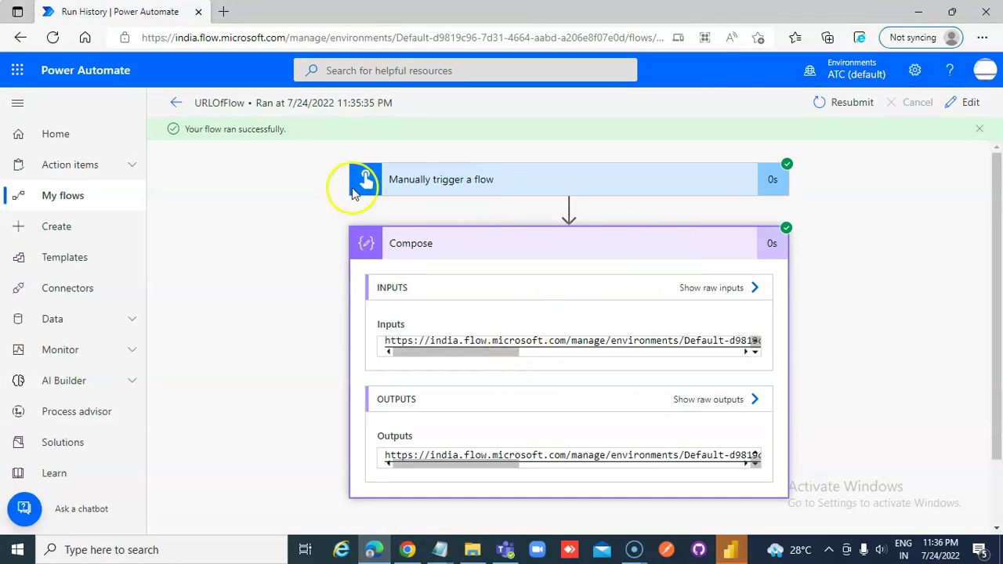
Step: Open URLOfFlow in the designer and view the Compose step's concat expression
{"action": "left_click", "coordinate": [173, 104]}
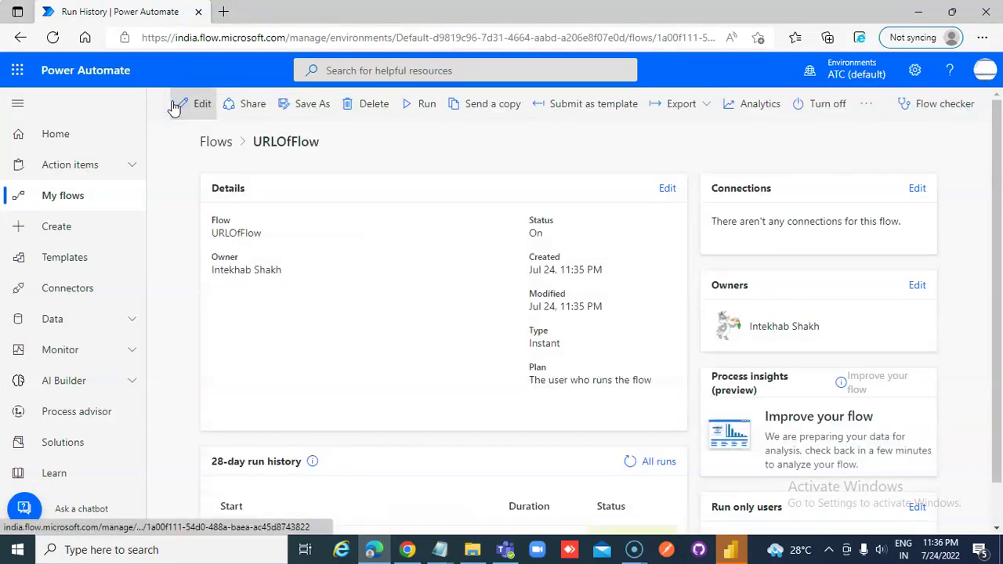
{"action": "left_click", "coordinate": [205, 105]}
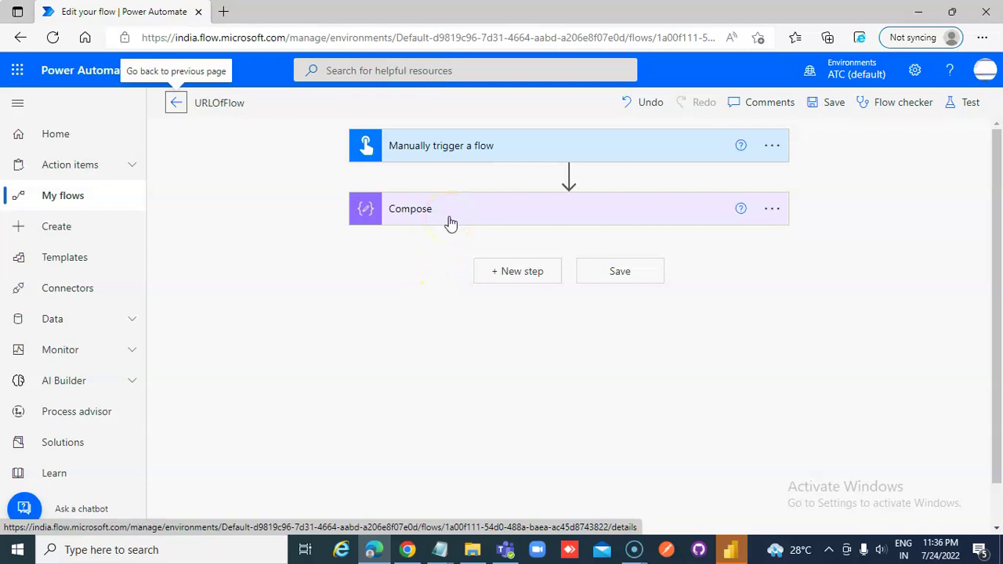
{"action": "left_click", "coordinate": [449, 221]}
{"action": "left_click", "coordinate": [480, 244]}
{"action": "left_click", "coordinate": [484, 247]}
{"action": "left_click", "coordinate": [484, 247]}
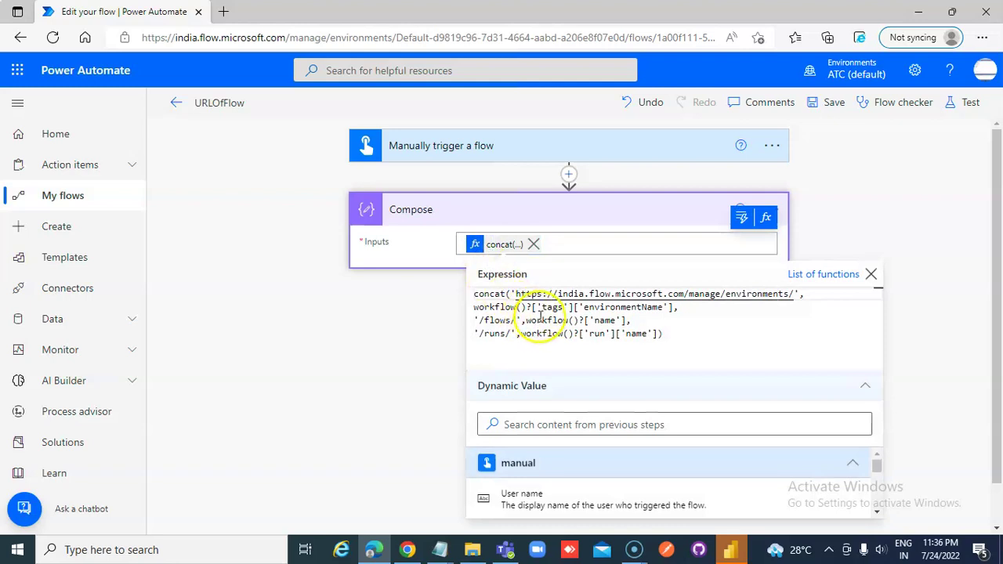
Step: Inspect the workflow(), tags, run and name parts of the expression, then close the editor
{"action": "left_click_drag", "start_coordinate": [526, 307], "coordinate": [468, 310]}
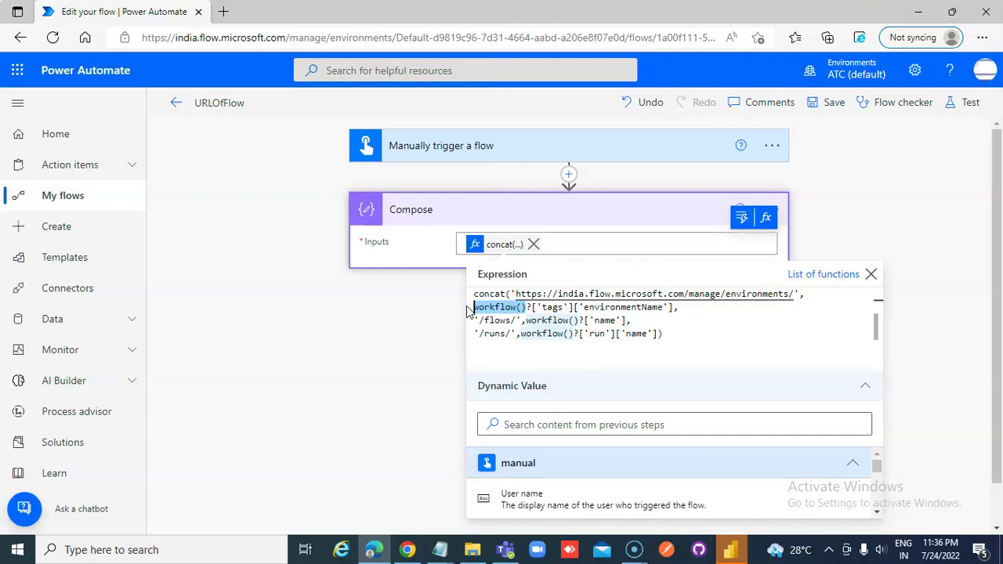
{"action": "left_click", "coordinate": [539, 307]}
{"action": "double_click", "coordinate": [553, 307]}
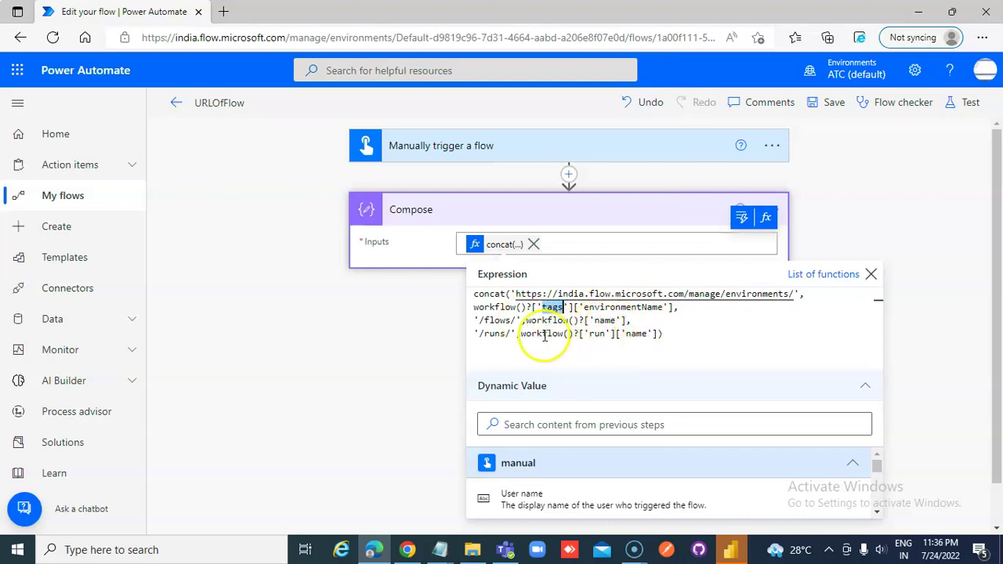
{"action": "left_click", "coordinate": [594, 333]}
{"action": "left_click_drag", "start_coordinate": [594, 333], "coordinate": [604, 333]}
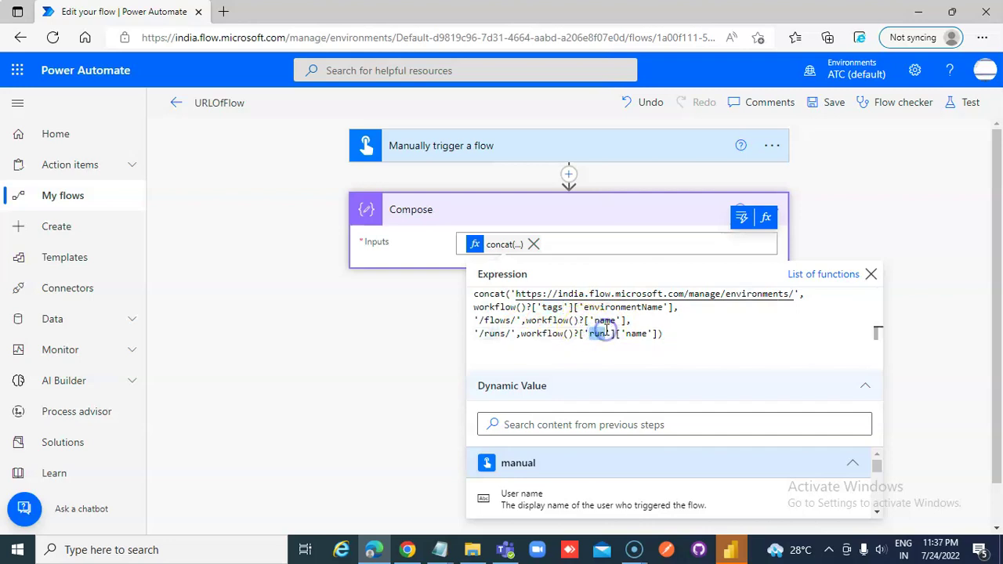
{"action": "left_click", "coordinate": [624, 334]}
{"action": "left_click_drag", "start_coordinate": [625, 334], "coordinate": [637, 332]}
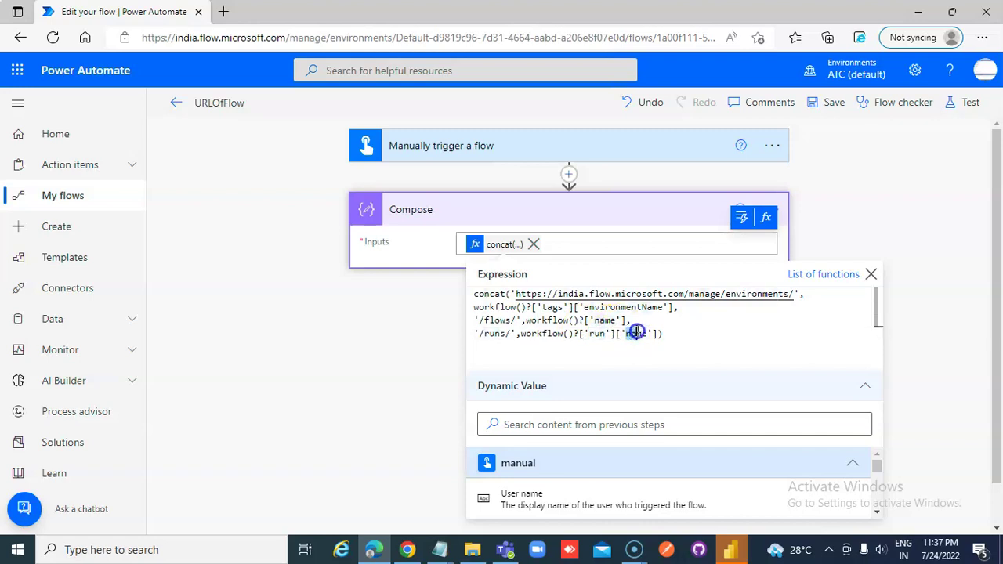
{"action": "left_click", "coordinate": [874, 274]}
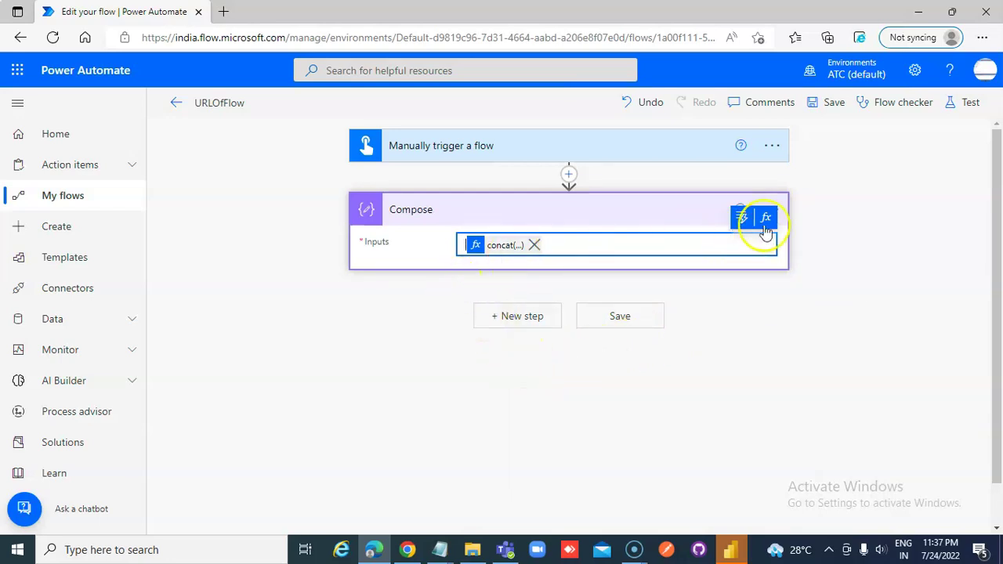
Step: Run another manual test of URLOfFlow
{"action": "left_click", "coordinate": [972, 106]}
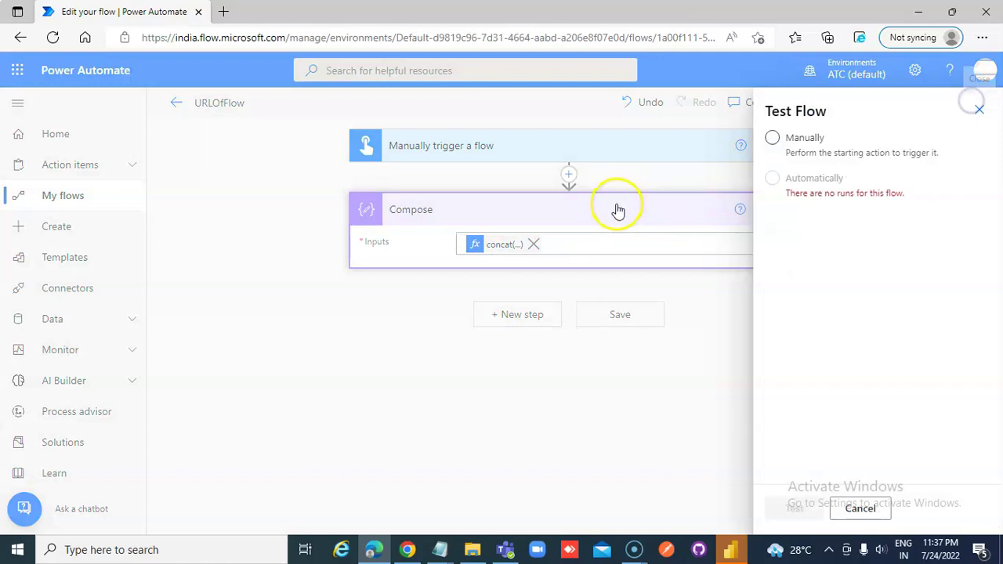
{"action": "left_click", "coordinate": [772, 138]}
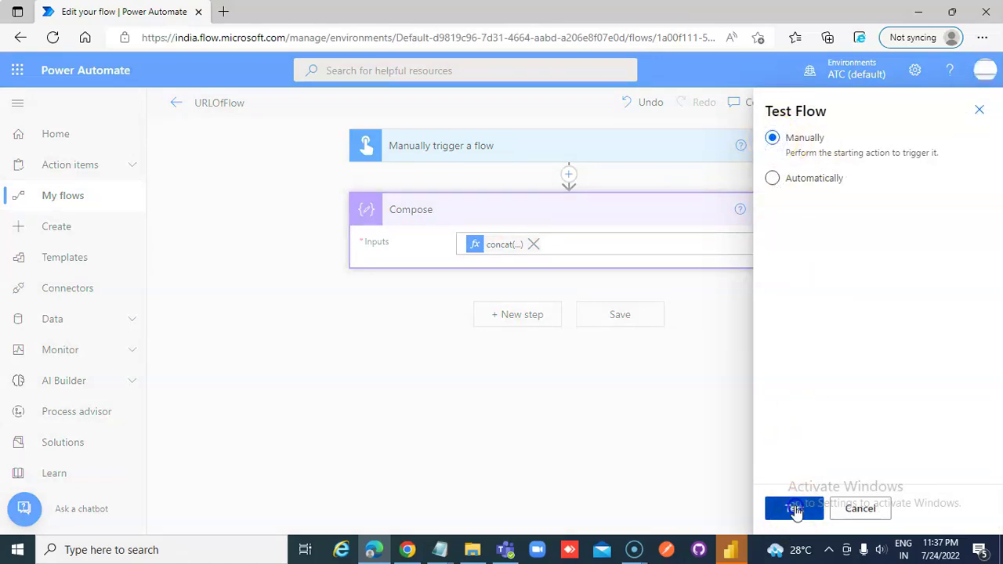
{"action": "left_click", "coordinate": [795, 508]}
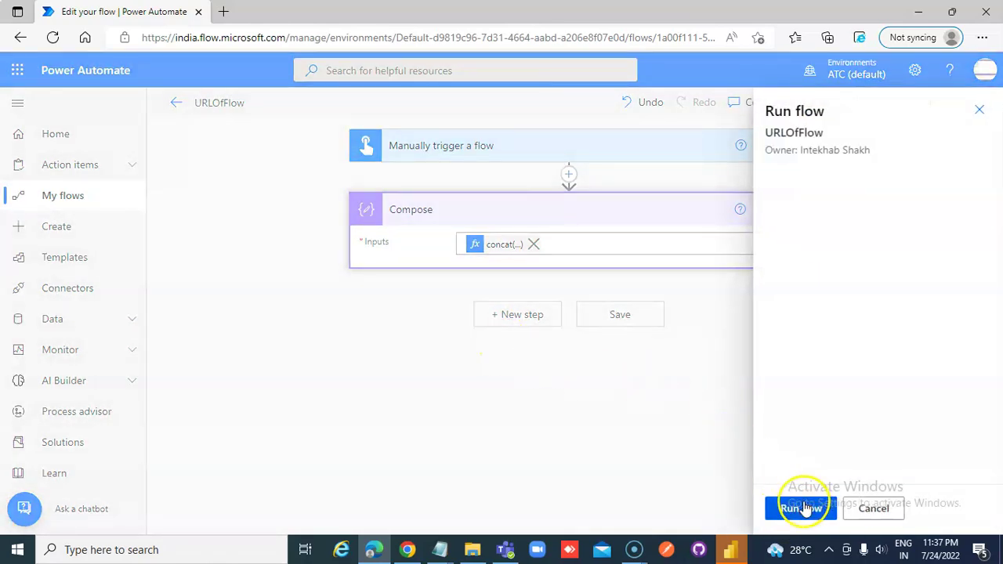
{"action": "left_click", "coordinate": [795, 506]}
{"action": "left_click", "coordinate": [792, 507]}
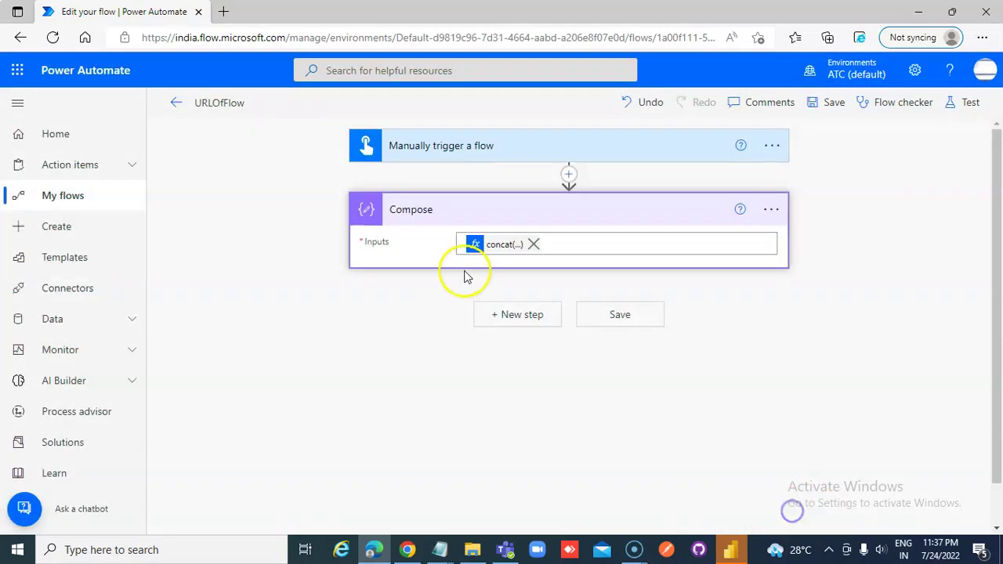
Step: Select the new run's Compose output URL and bring up the Notepad note with the split URL
{"action": "left_click", "coordinate": [464, 245]}
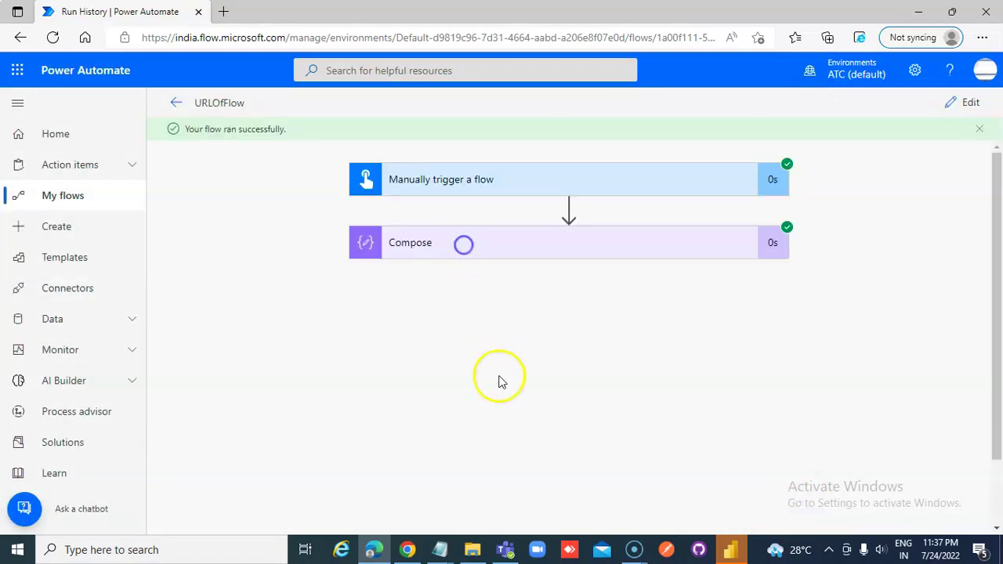
{"action": "key", "text": "ctrl+a"}
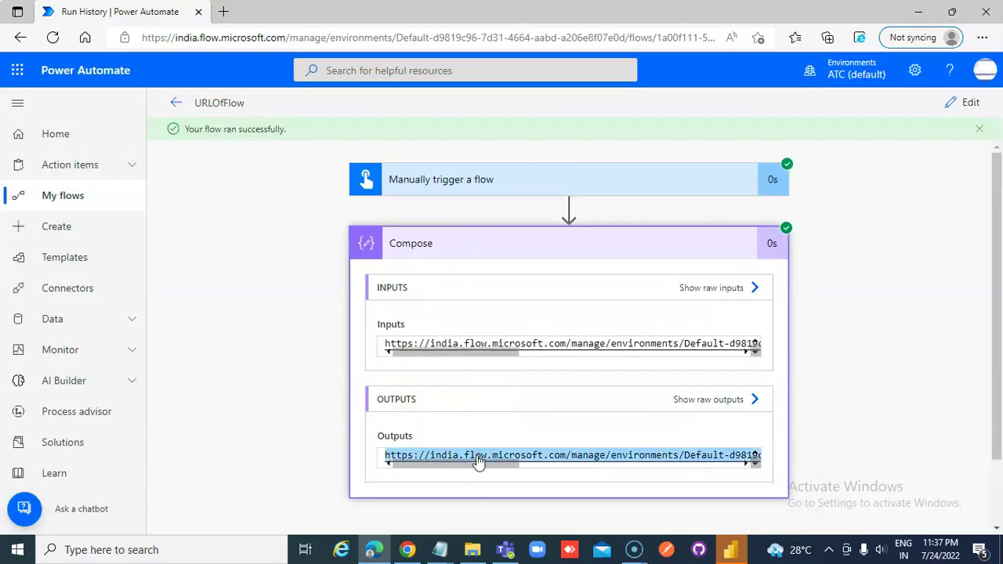
{"action": "left_click", "coordinate": [444, 548]}
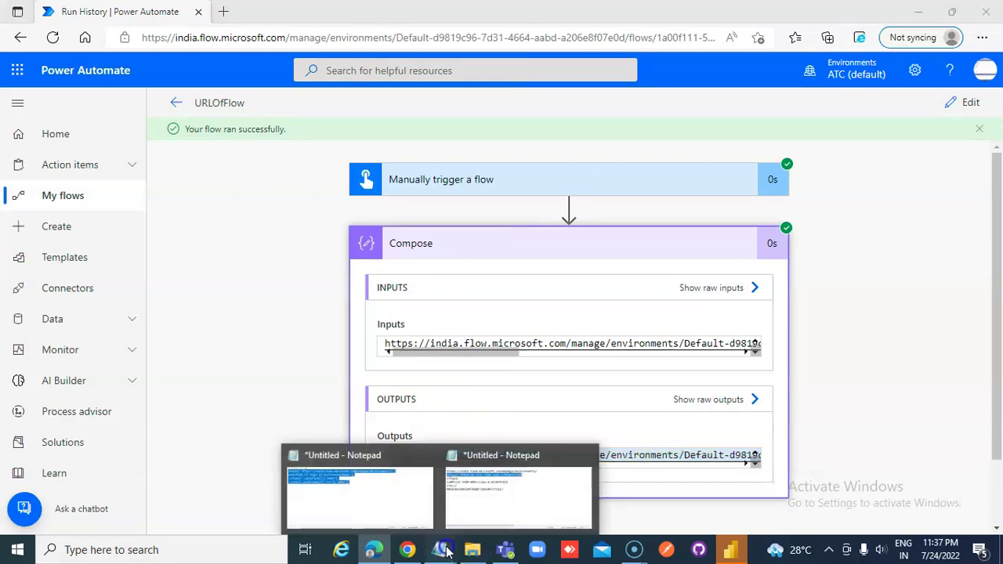
{"action": "left_click", "coordinate": [502, 507]}
Step: Paste the Compose output URL below the first block, split into environment, flows, flow ID, runs and run ID lines
{"action": "left_click", "coordinate": [418, 335]}
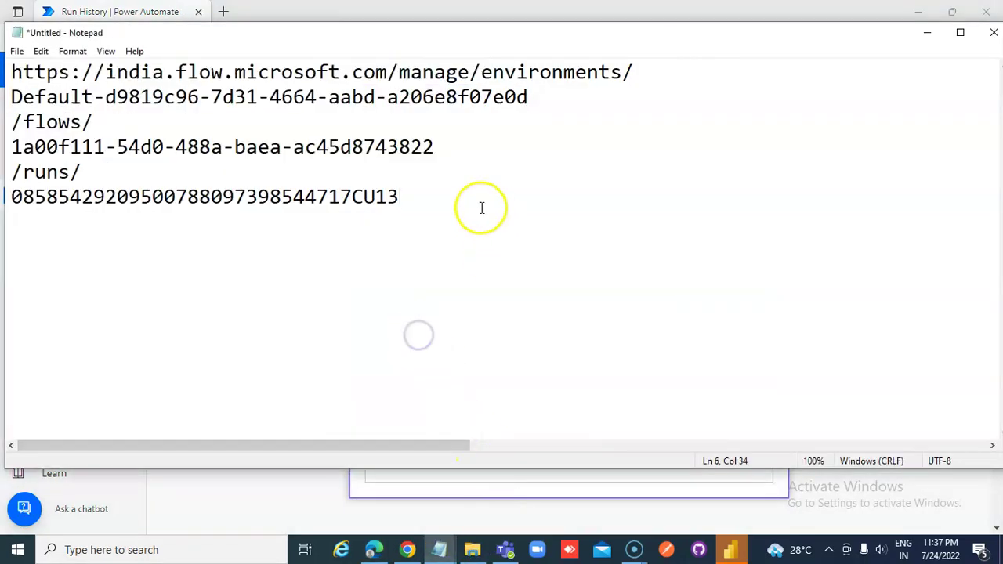
{"action": "key", "text": "ctrl+v"}
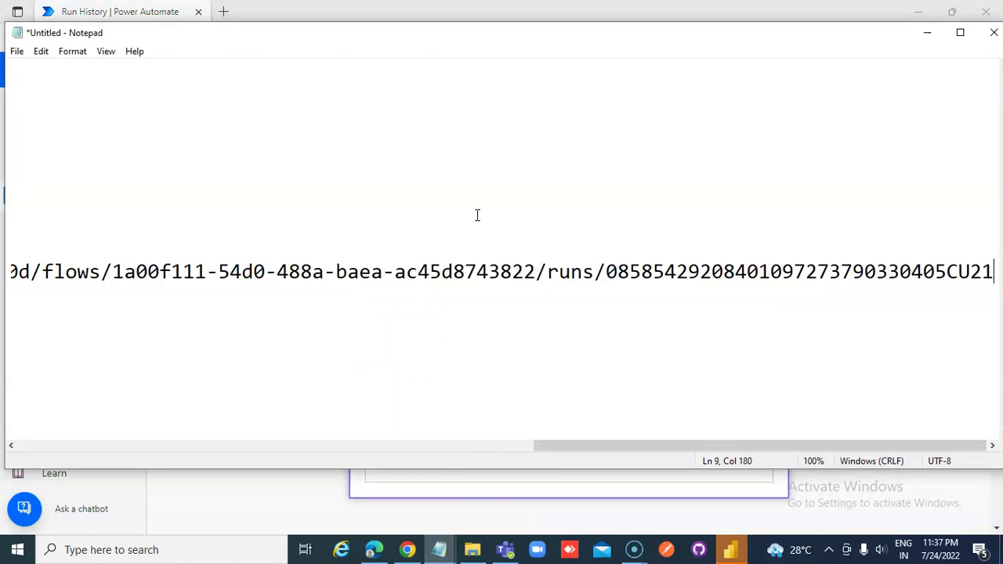
{"action": "left_click", "coordinate": [112, 271]}
{"action": "key", "text": "Return"}
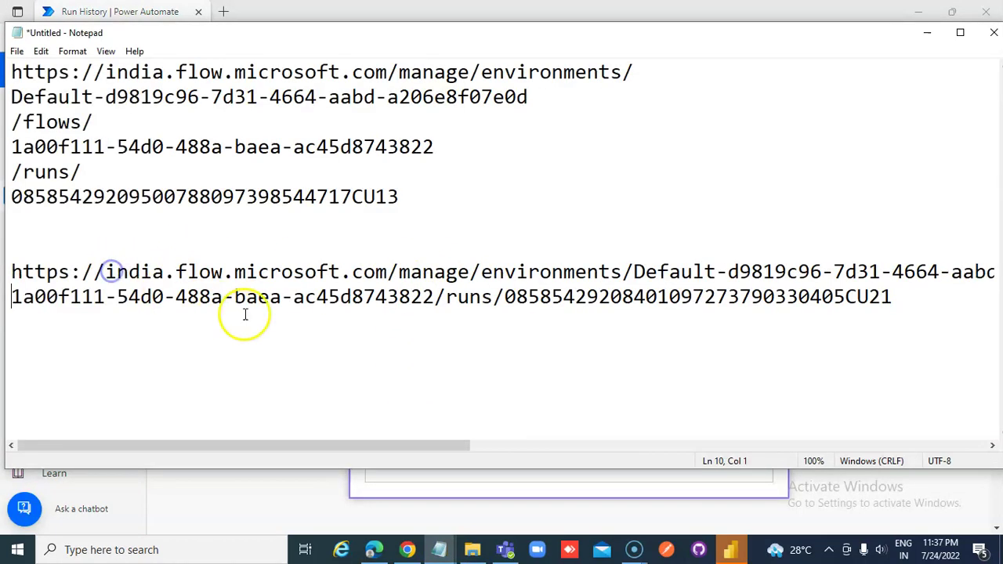
{"action": "left_click", "coordinate": [635, 272]}
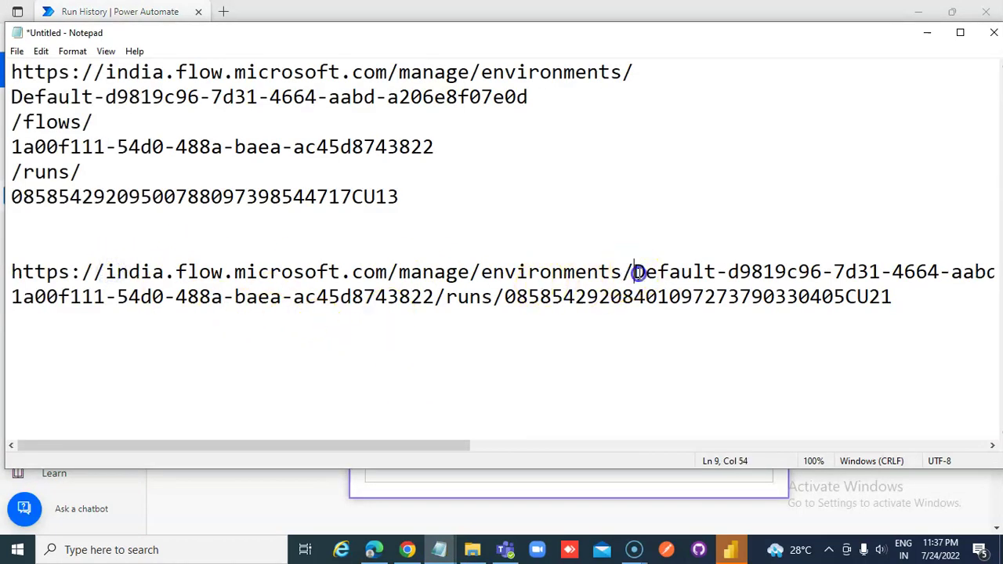
{"action": "key", "text": "Return"}
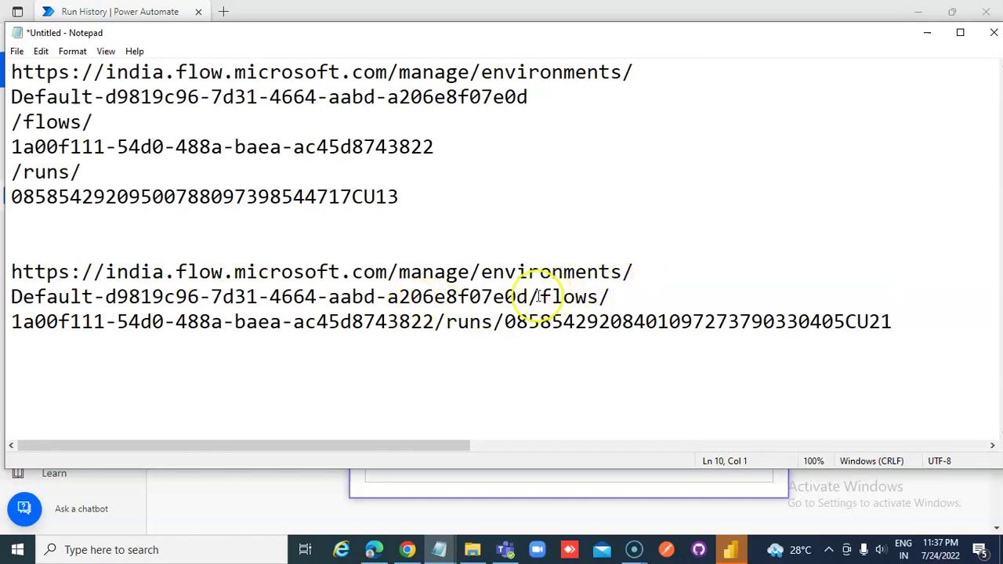
{"action": "key", "text": "Return"}
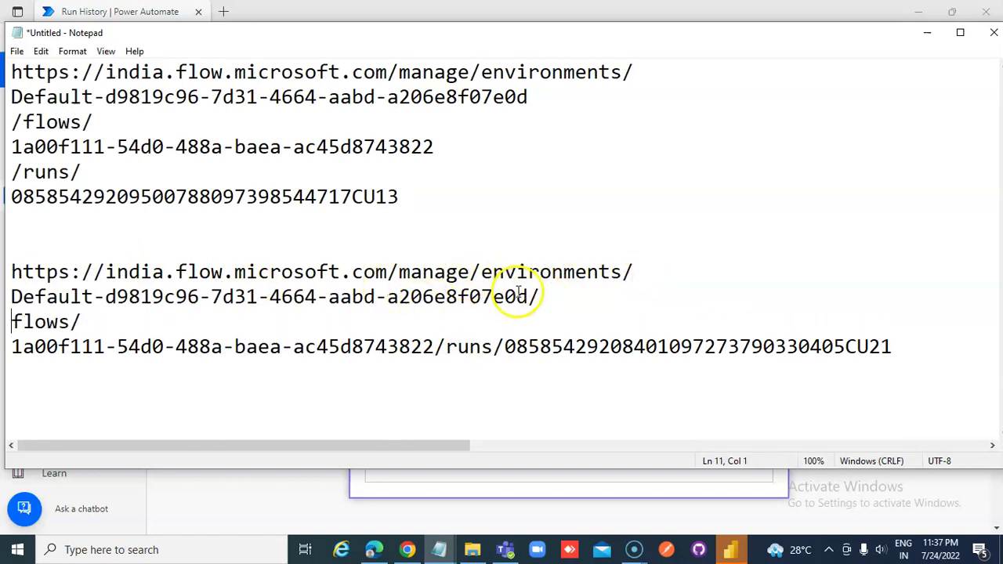
{"action": "key", "text": "Return"}
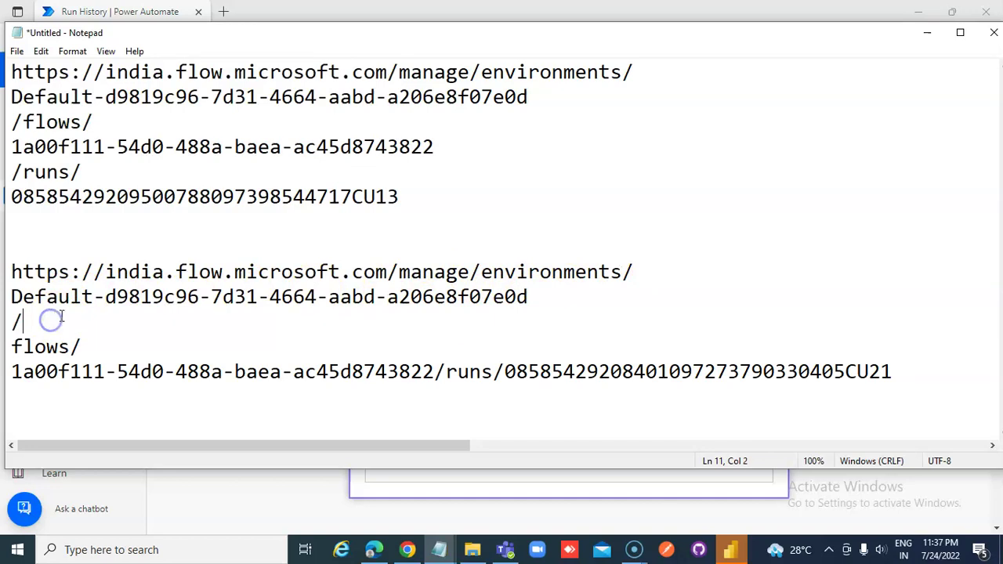
{"action": "key", "text": "Delete"}
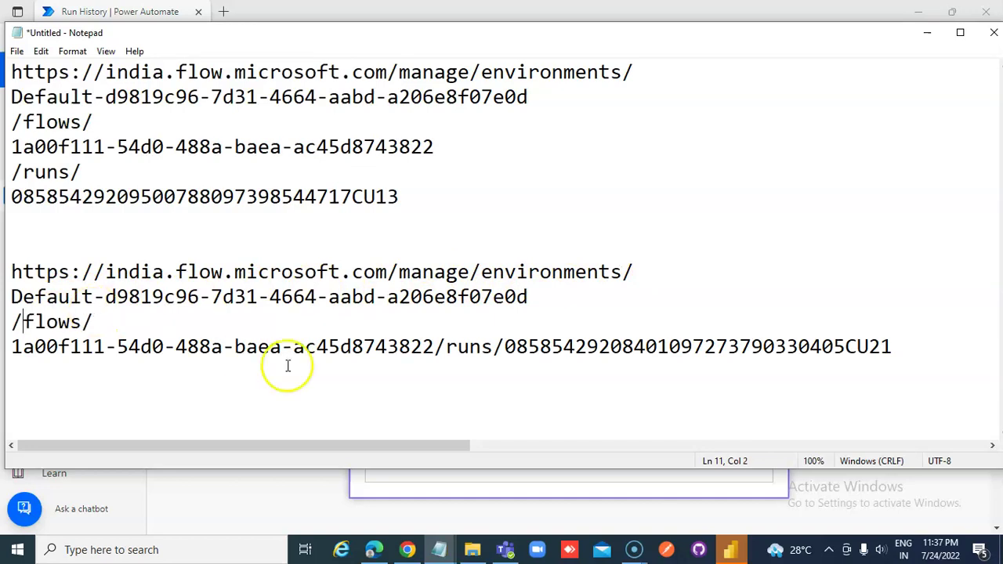
{"action": "left_click", "coordinate": [435, 347]}
{"action": "key", "text": "Return"}
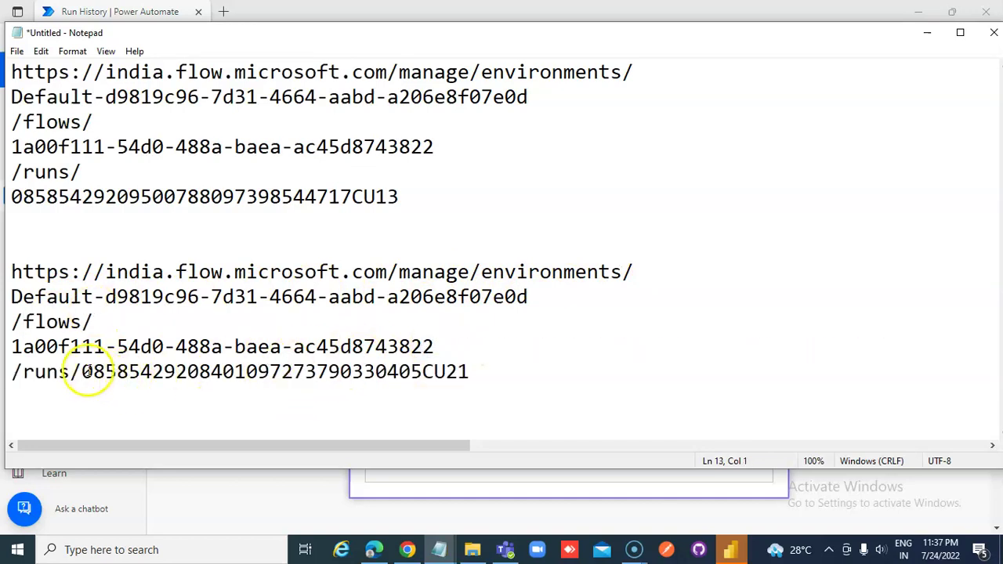
{"action": "key", "text": "Return"}
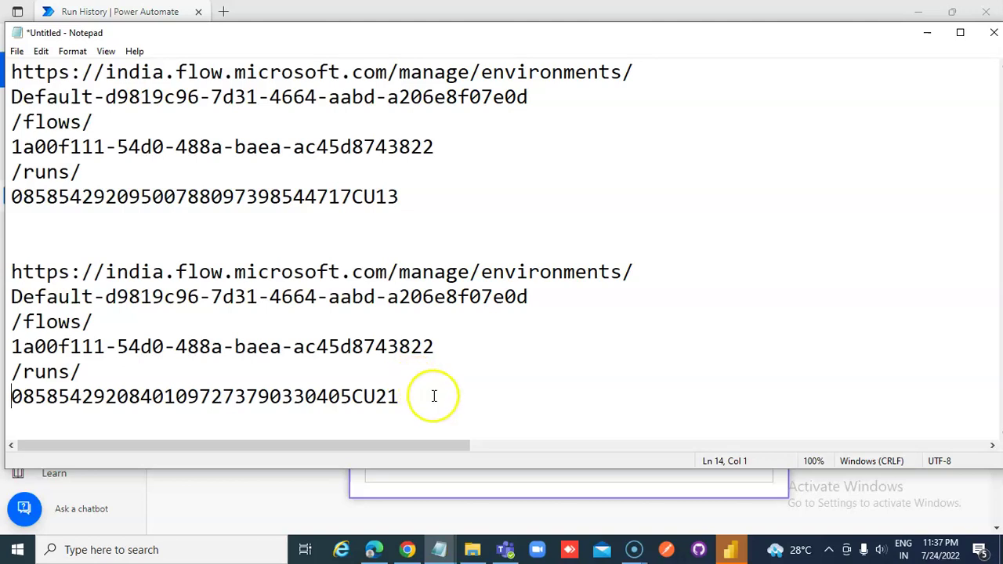
{"action": "left_click_drag", "start_coordinate": [436, 396], "coordinate": [179, 369]}
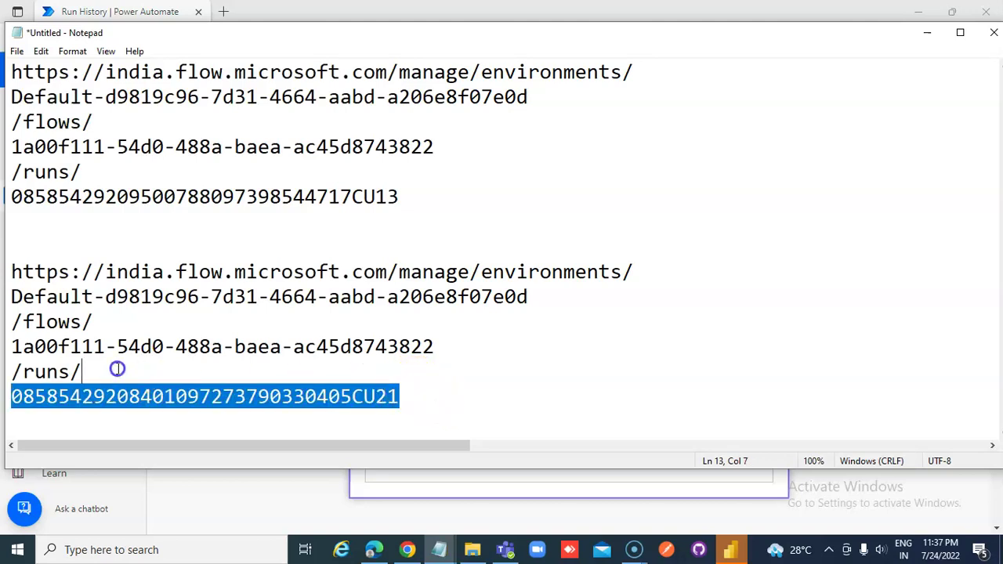
Step: Open the 11:37 PM run from URLOfFlow's run history, copy its address, and return to Notepad
{"action": "left_click", "coordinate": [928, 35]}
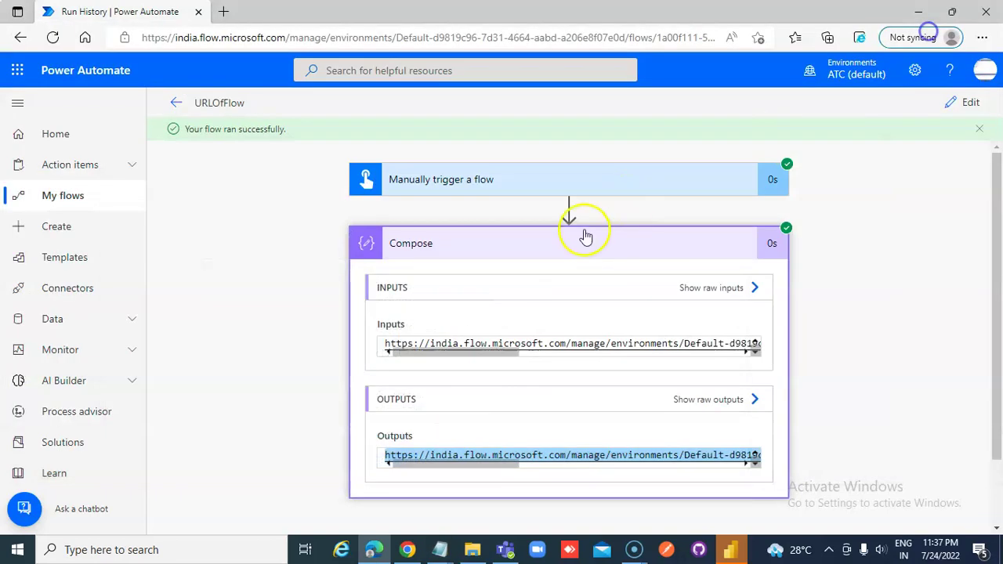
{"action": "left_click", "coordinate": [178, 104]}
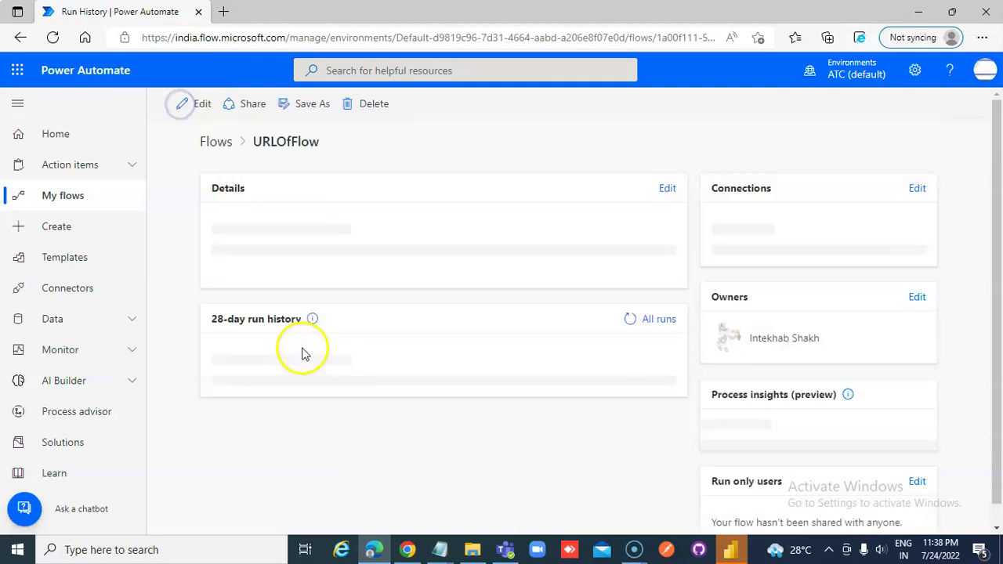
{"action": "scroll", "coordinate": [321, 392], "scroll_direction": "down", "scroll_amount": 1}
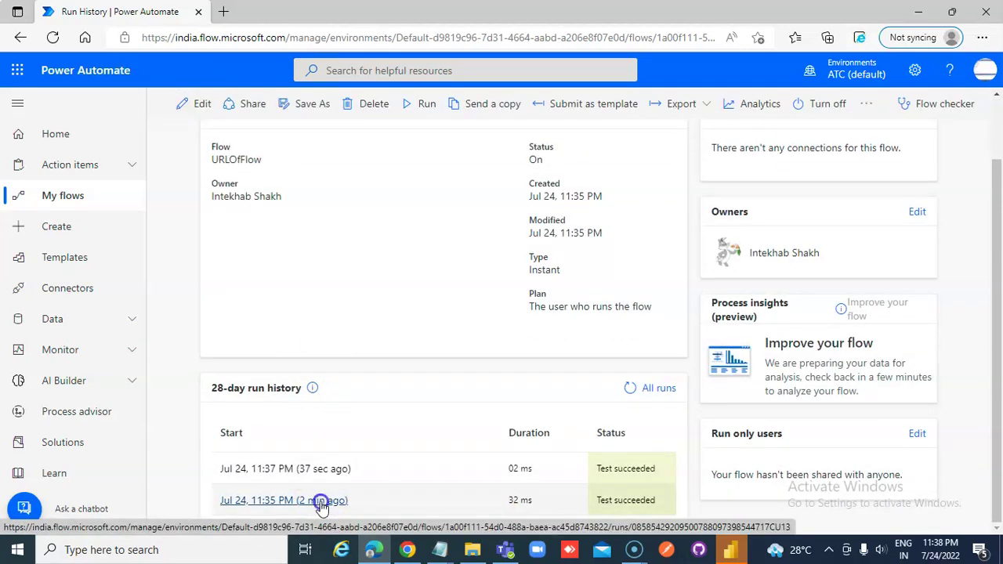
{"action": "left_click", "coordinate": [305, 469]}
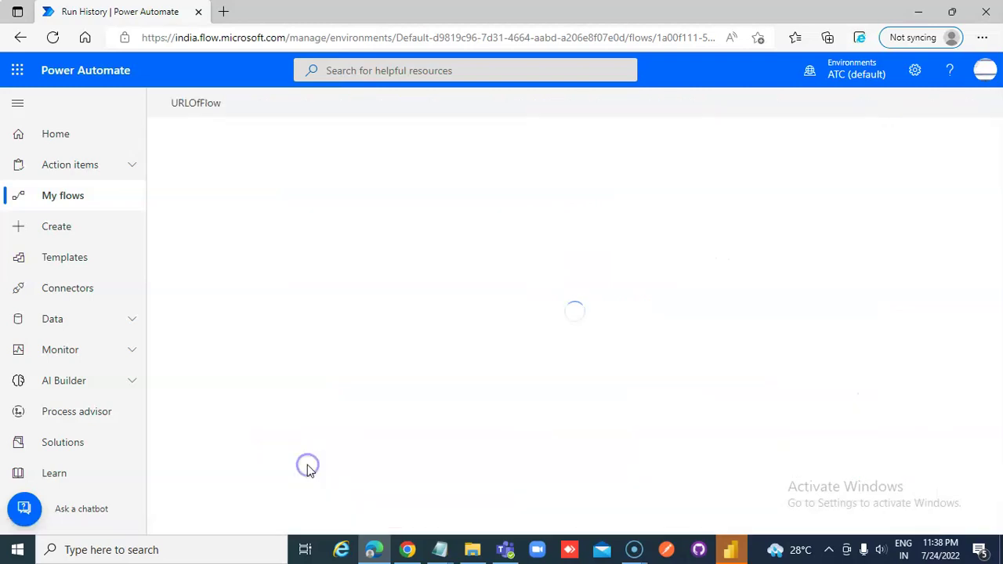
{"action": "left_click", "coordinate": [335, 37]}
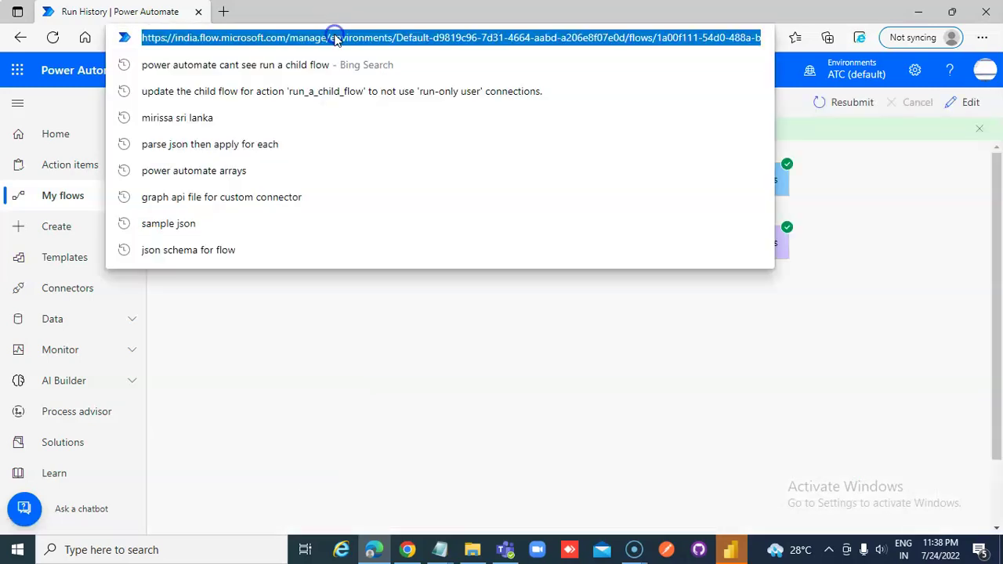
{"action": "left_click", "coordinate": [441, 549]}
{"action": "left_click", "coordinate": [369, 490]}
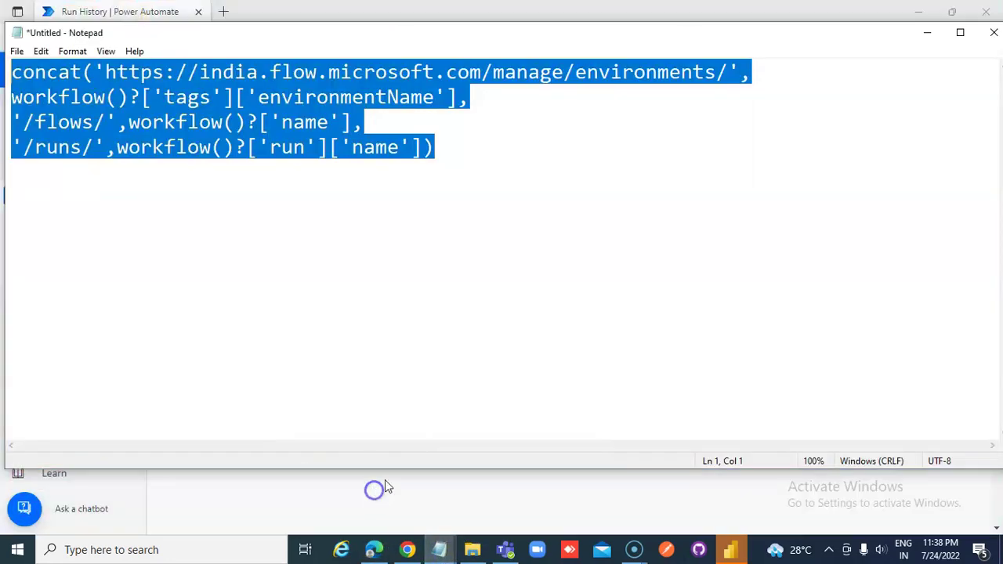
Step: Replace the first URL block with the real run address, split into matching lines
{"action": "mouse_move", "coordinate": [435, 551]}
{"action": "left_click", "coordinate": [470, 489]}
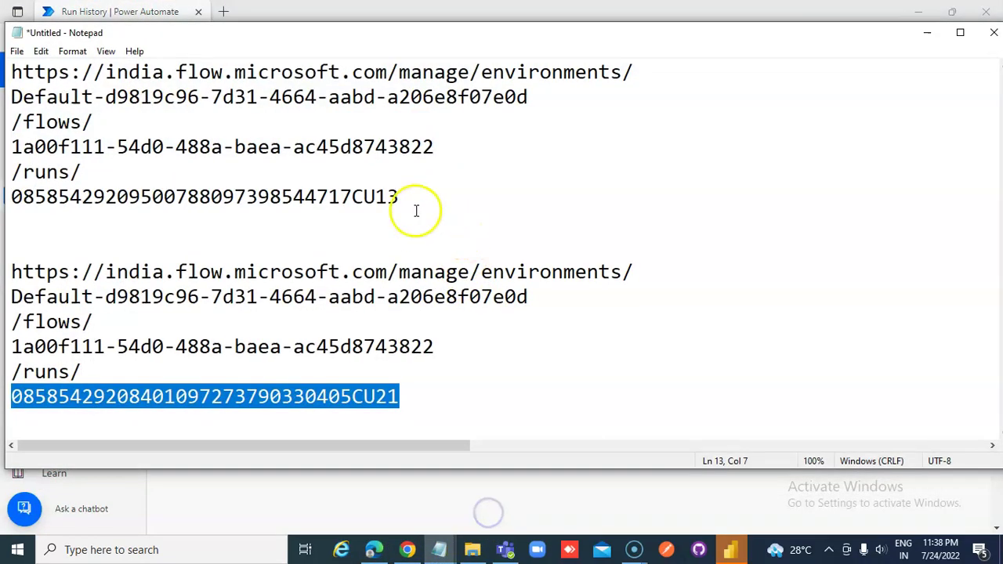
{"action": "left_click_drag", "start_coordinate": [400, 197], "coordinate": [11, 71]}
{"action": "key", "text": "ctrl+v"}
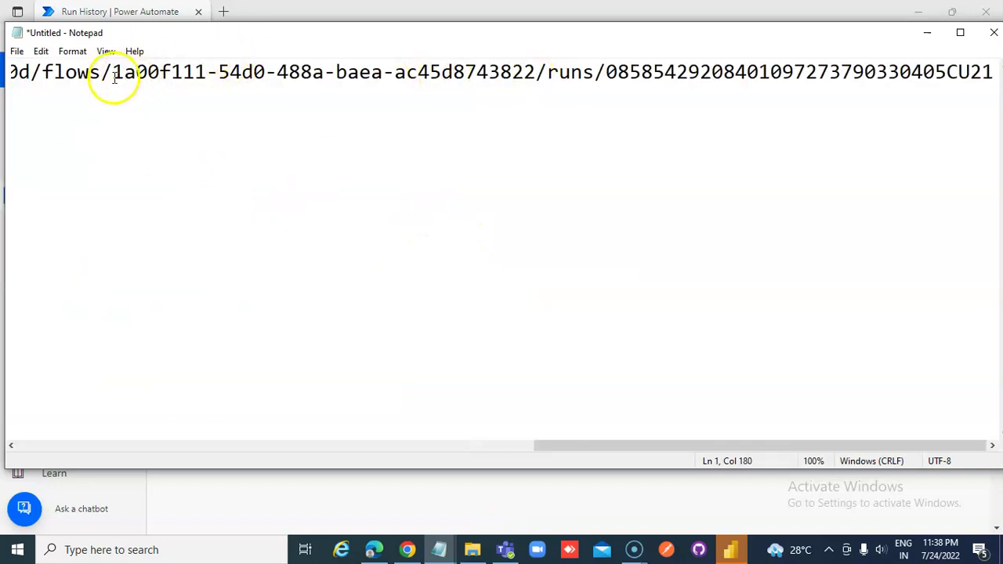
{"action": "key", "text": "Return"}
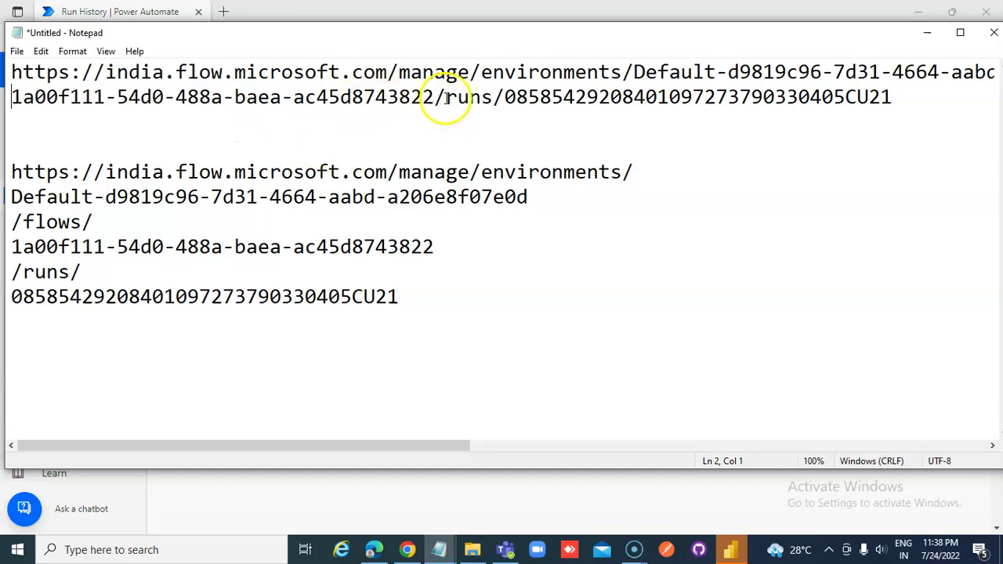
{"action": "key", "text": "Return"}
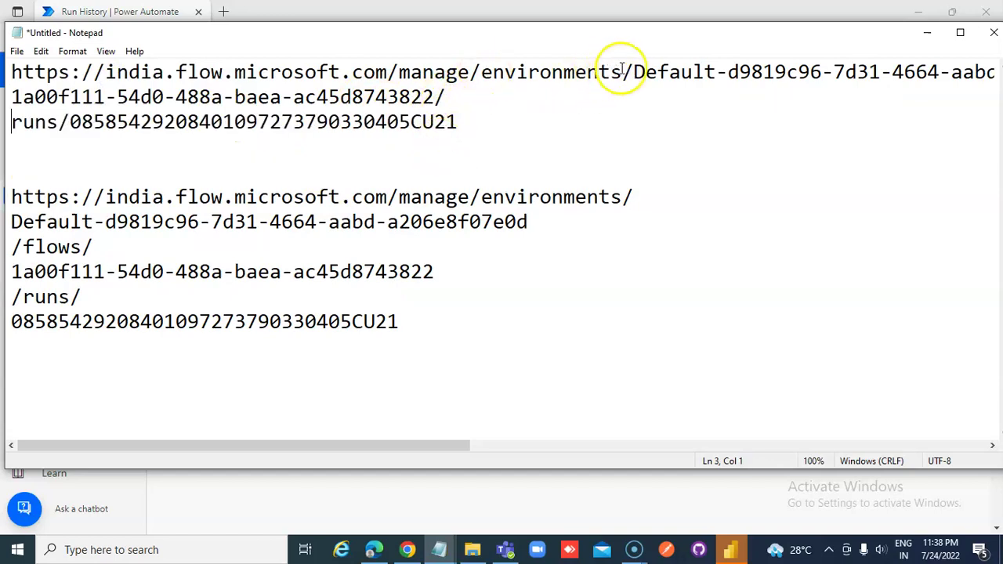
{"action": "key", "text": "Return"}
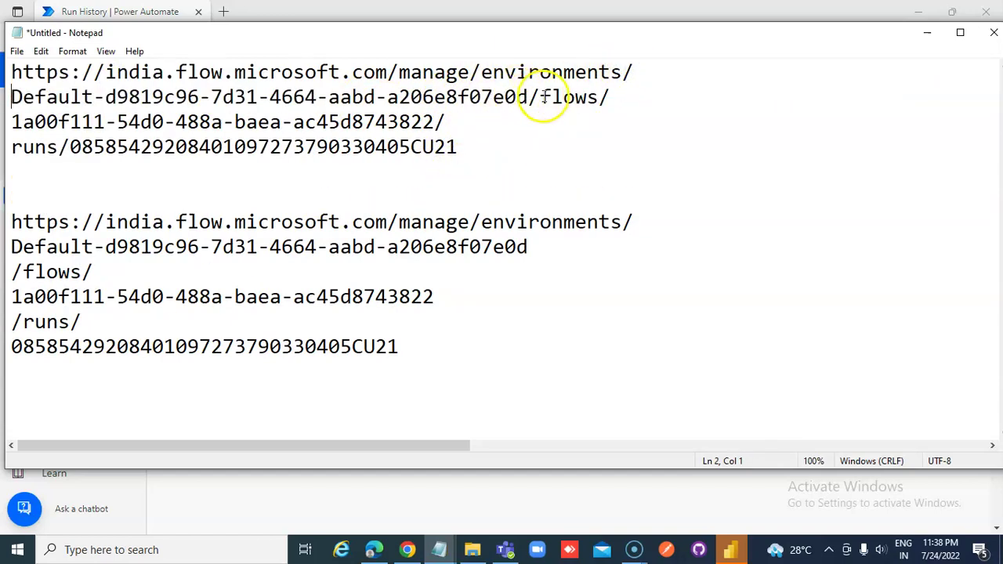
{"action": "key", "text": "Return"}
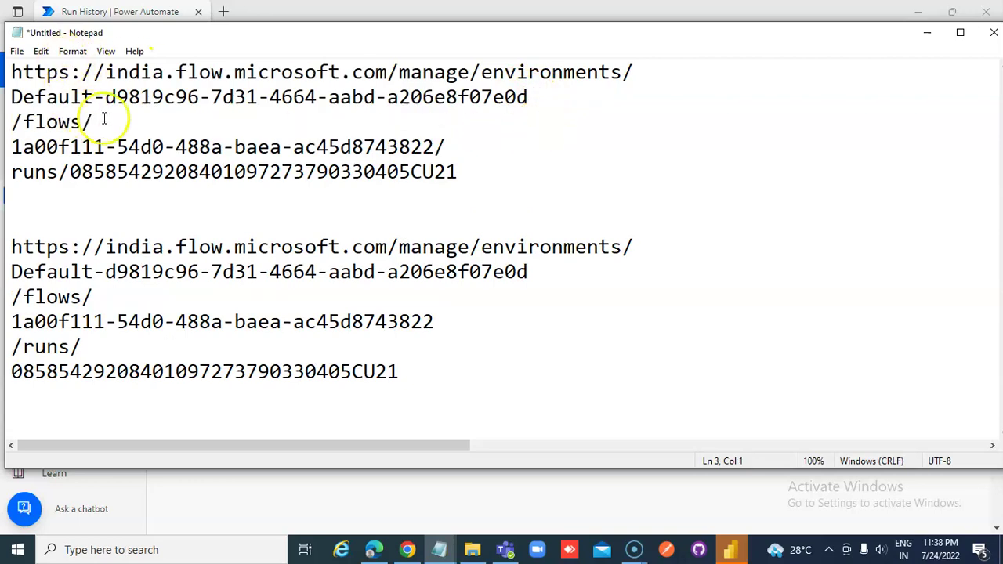
Step: Compare the environment, flow ID and run ID lines across both blocks, then minimize Notepad
{"action": "left_click_drag", "start_coordinate": [528, 97], "coordinate": [34, 100]}
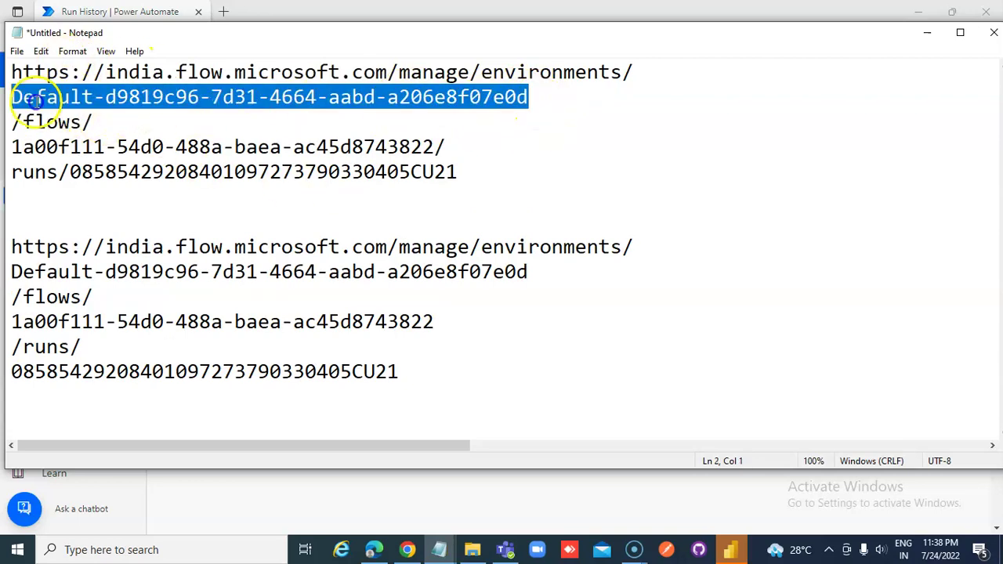
{"action": "left_click_drag", "start_coordinate": [528, 271], "coordinate": [9, 271]}
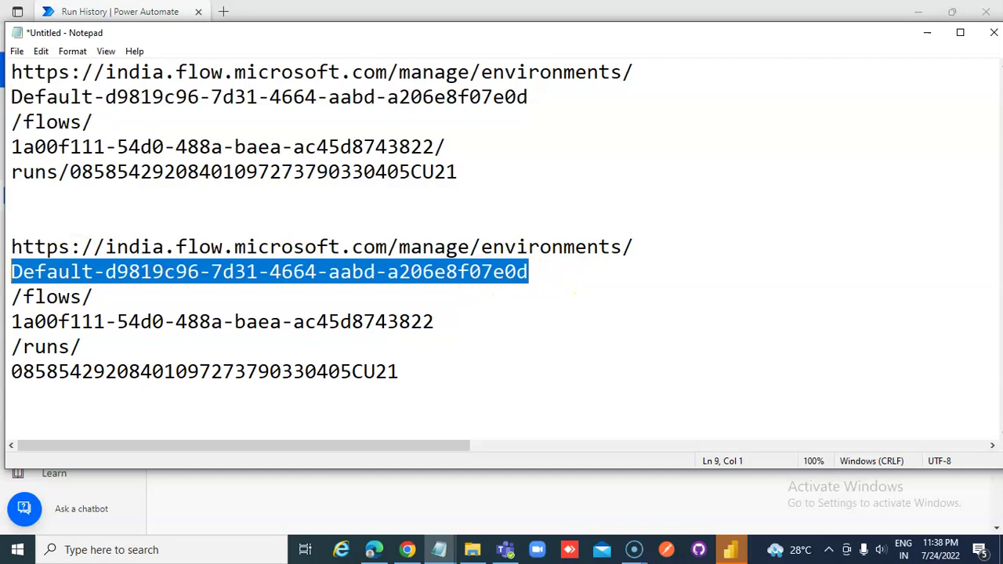
{"action": "left_click_drag", "start_coordinate": [445, 147], "coordinate": [22, 147]}
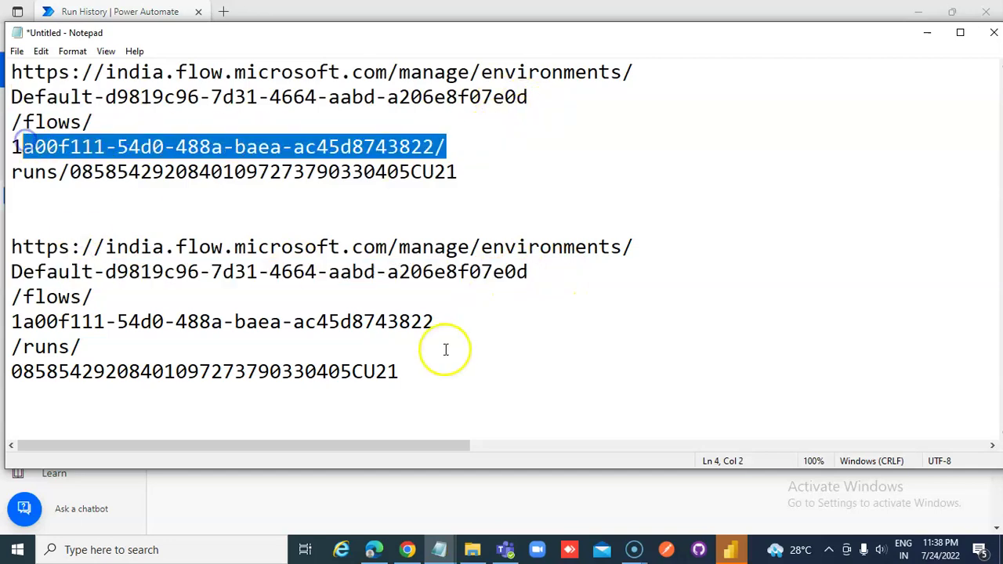
{"action": "left_click_drag", "start_coordinate": [434, 321], "coordinate": [141, 321]}
{"action": "left_click_drag", "start_coordinate": [236, 318], "coordinate": [30, 314]}
{"action": "left_click_drag", "start_coordinate": [403, 373], "coordinate": [10, 373]}
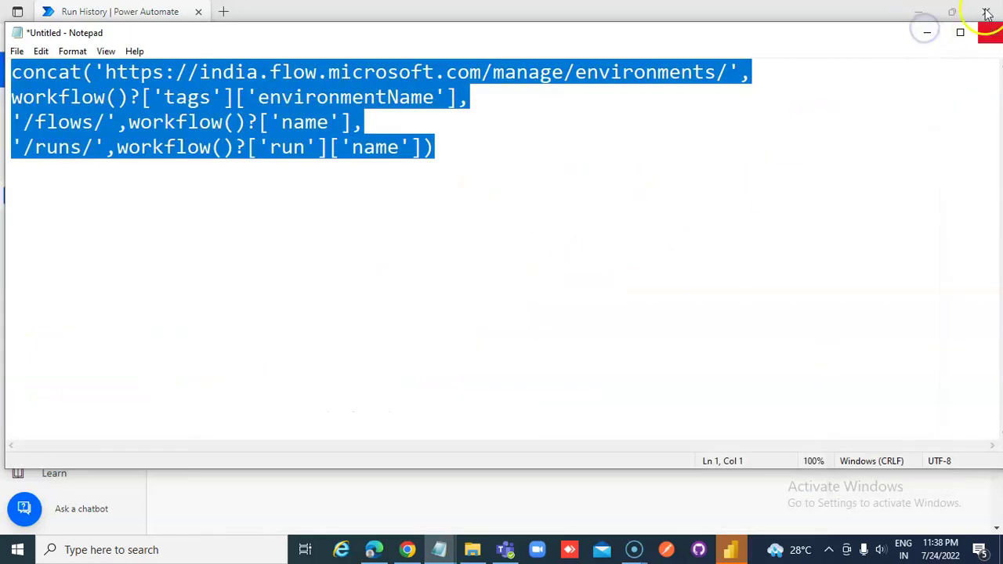
{"action": "left_click", "coordinate": [927, 32]}
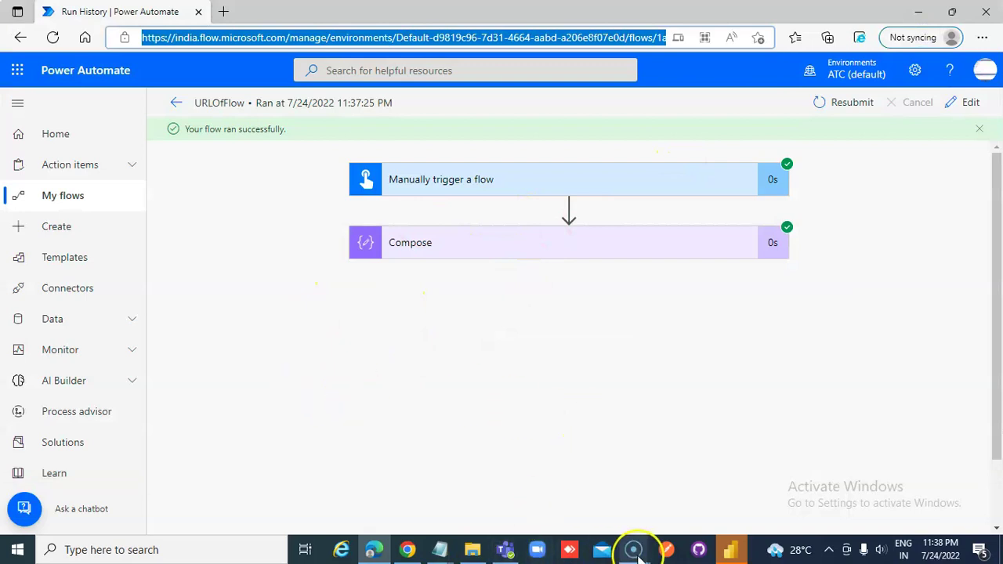
{"action": "mouse_move", "coordinate": [637, 554]}
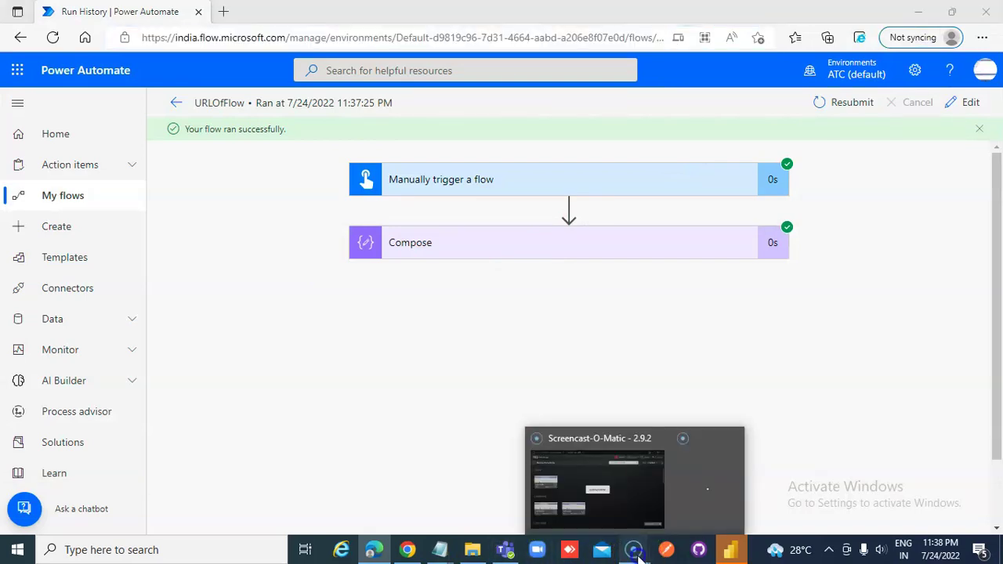